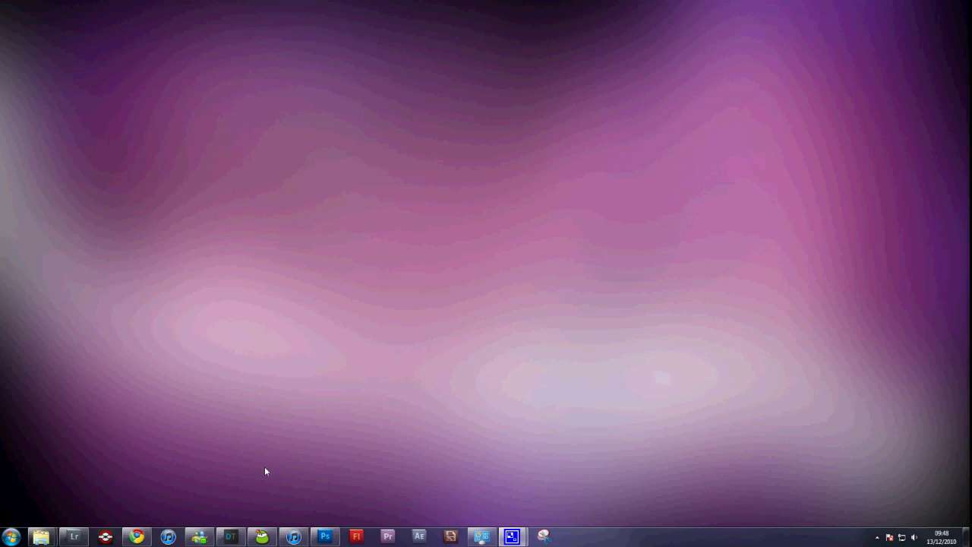
Bring up Chrome showing the Facebook profile with its profile picture and five-photo strip.
click(148, 536)
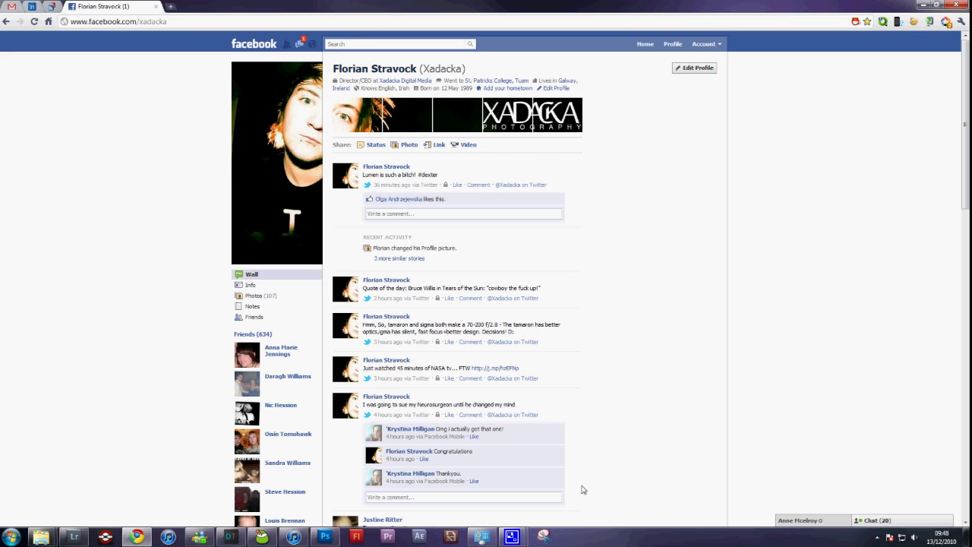
Snip the top of the Facebook profile, from the logo down past the photo strip.
click(542, 536)
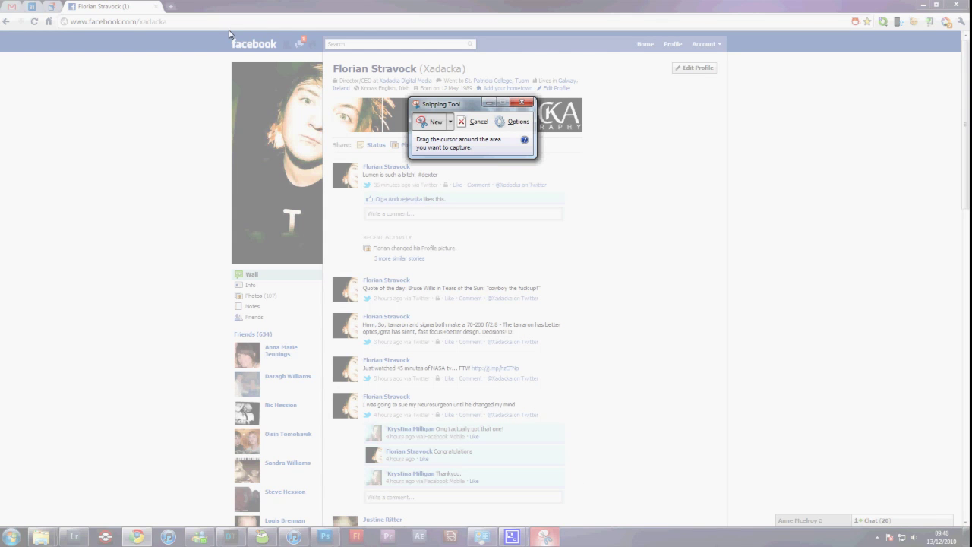
drag(229, 34, 620, 347)
click(325, 535)
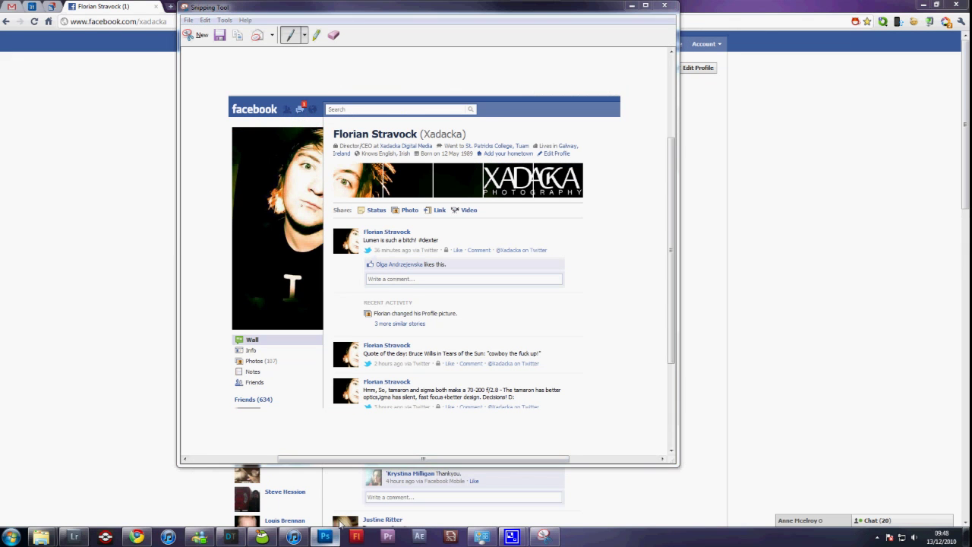
Paste the Facebook snip into a new 774 × 619 clipboard-sized document as Layer 1.
key(ctrl+n)
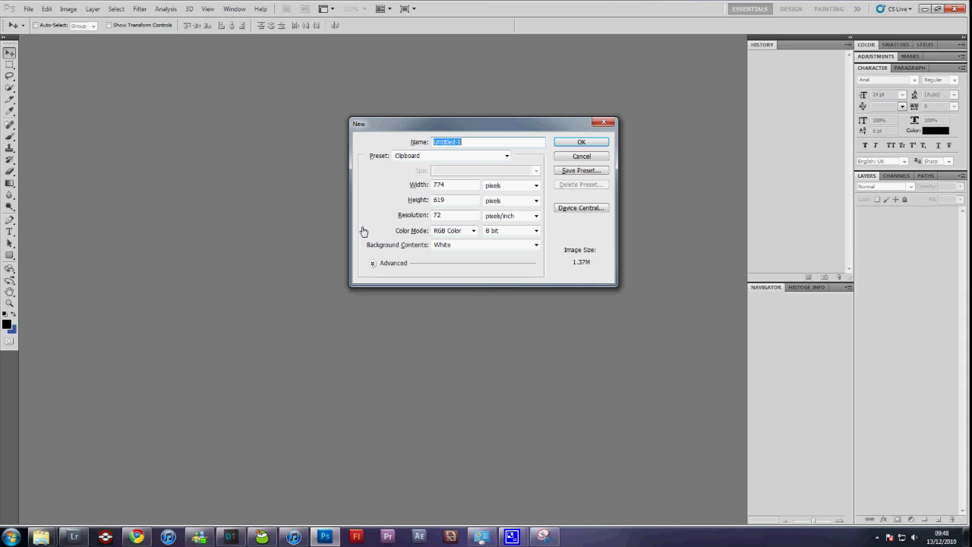
click(568, 144)
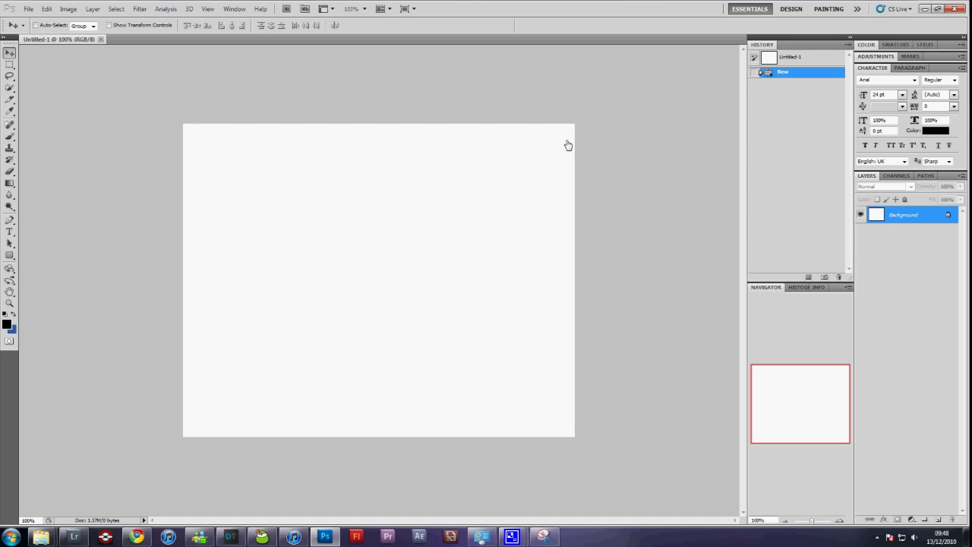
key(ctrl+v)
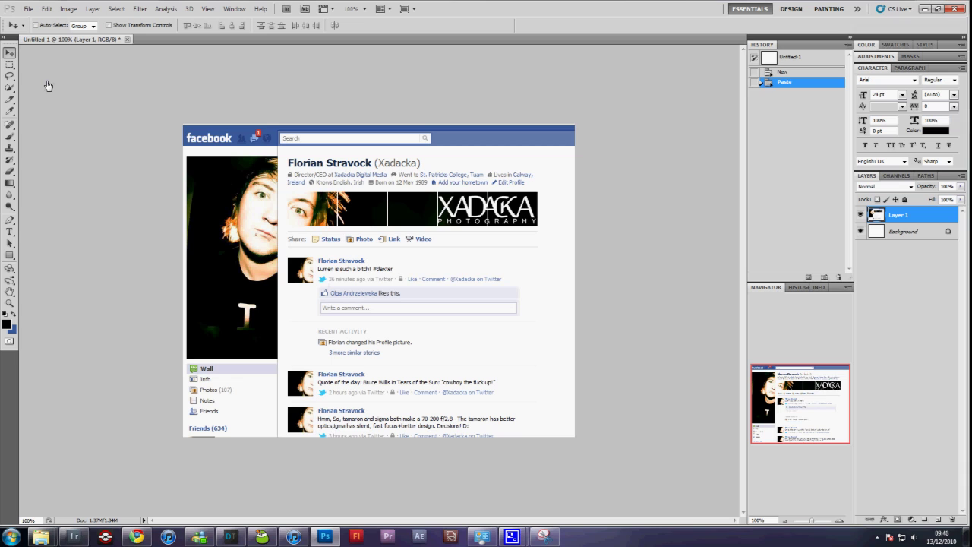
click(10, 101)
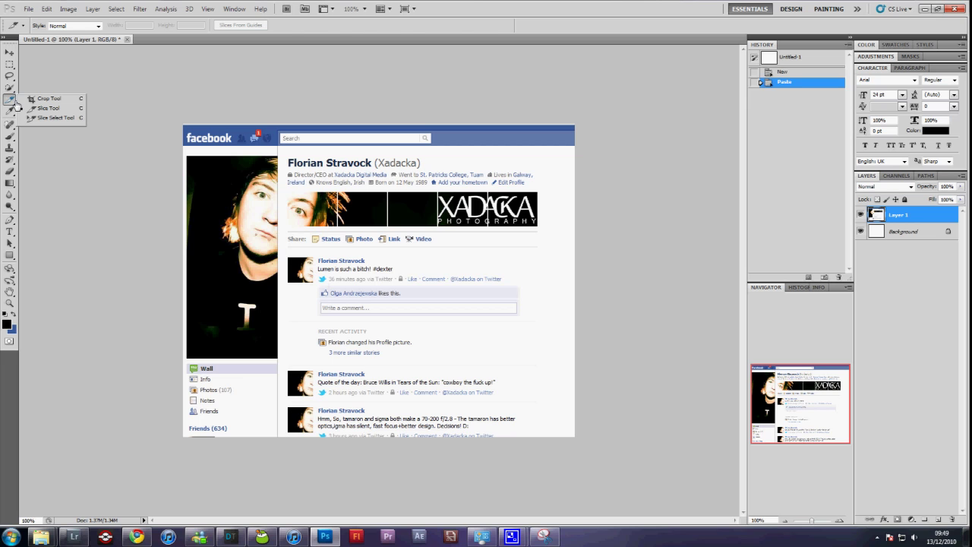
Switch to the Slice Tool, zoom in, and draw the first slice on the screenshot.
click(21, 98)
drag(18, 94, 38, 107)
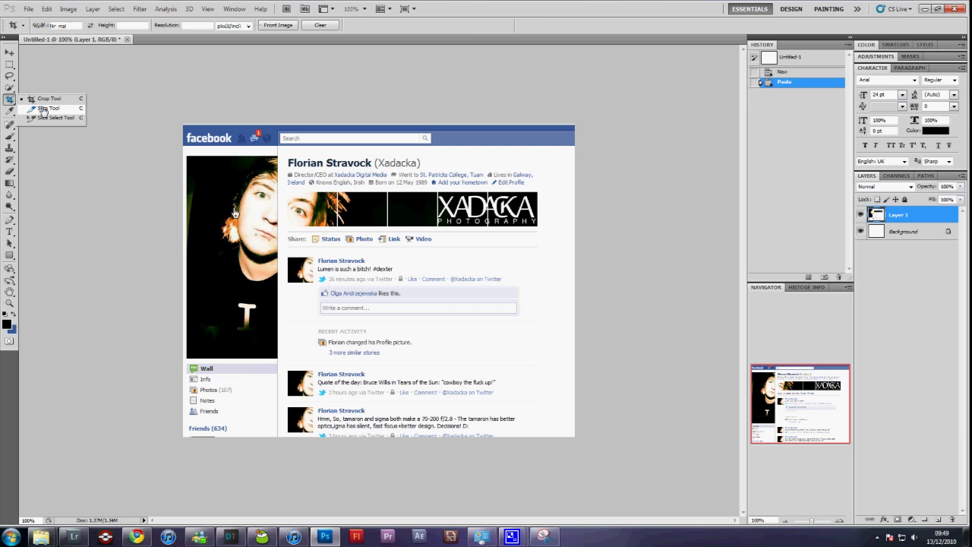
scroll(230, 213, up, 4)
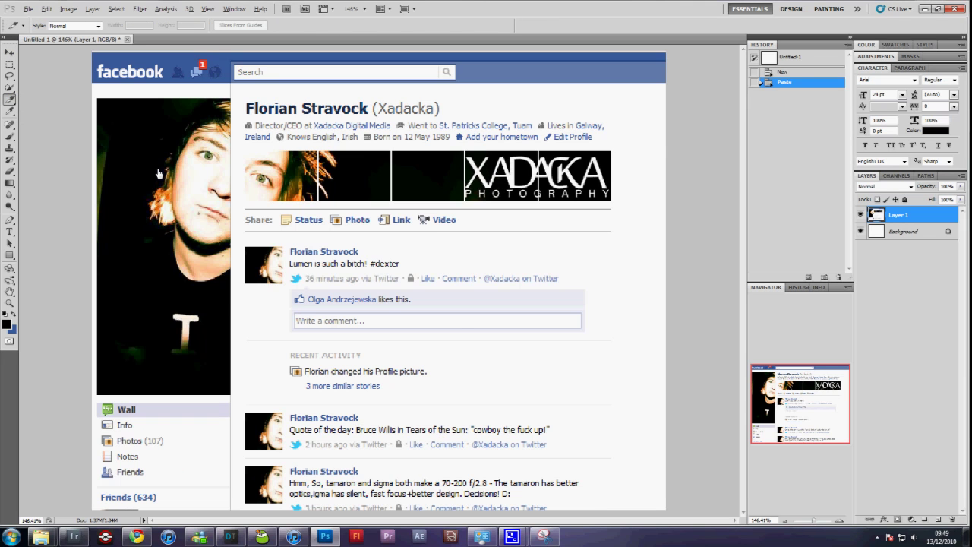
scroll(159, 174, up, 2)
key(alt)
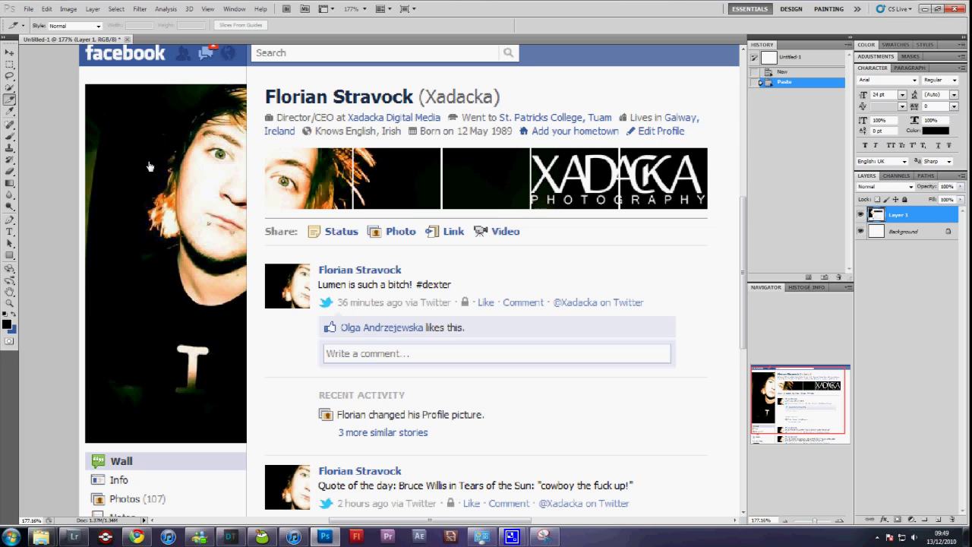
scroll(52, 90, up, 1)
scroll(52, 90, up, 1)
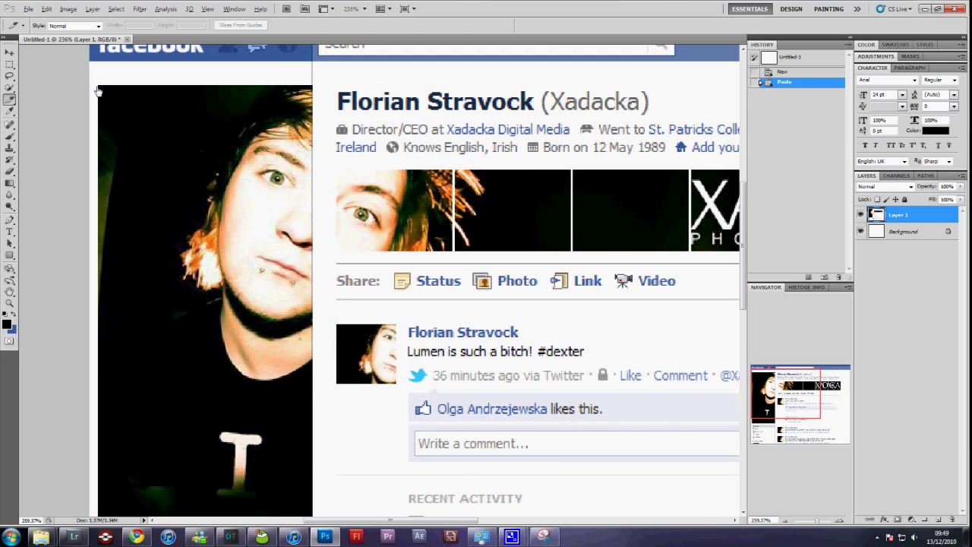
scroll(98, 91, up, 1)
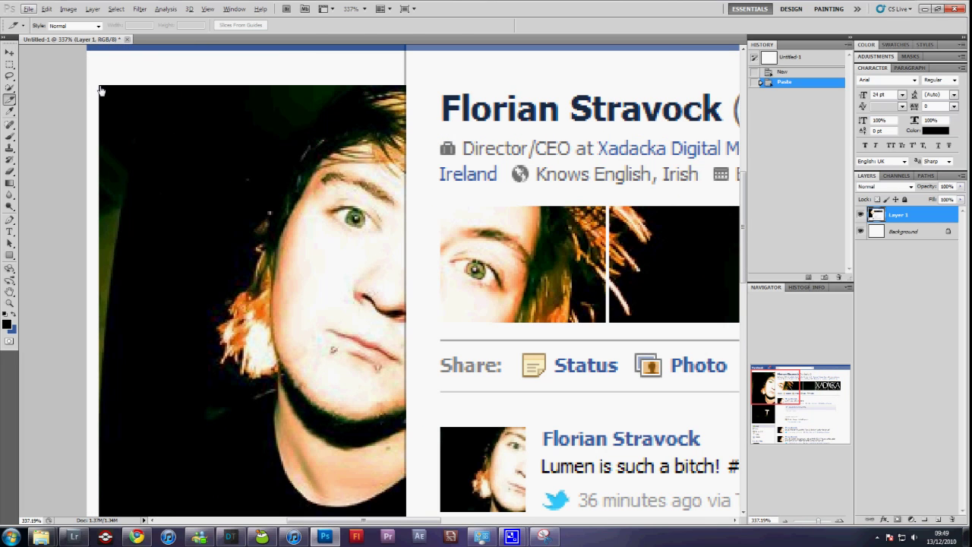
drag(349, 486, 407, 186)
Slice out the first, second and black third strip photos, aligning the edge to the border.
scroll(428, 173, up, 5)
scroll(428, 173, up, 3)
scroll(519, 266, right, 3)
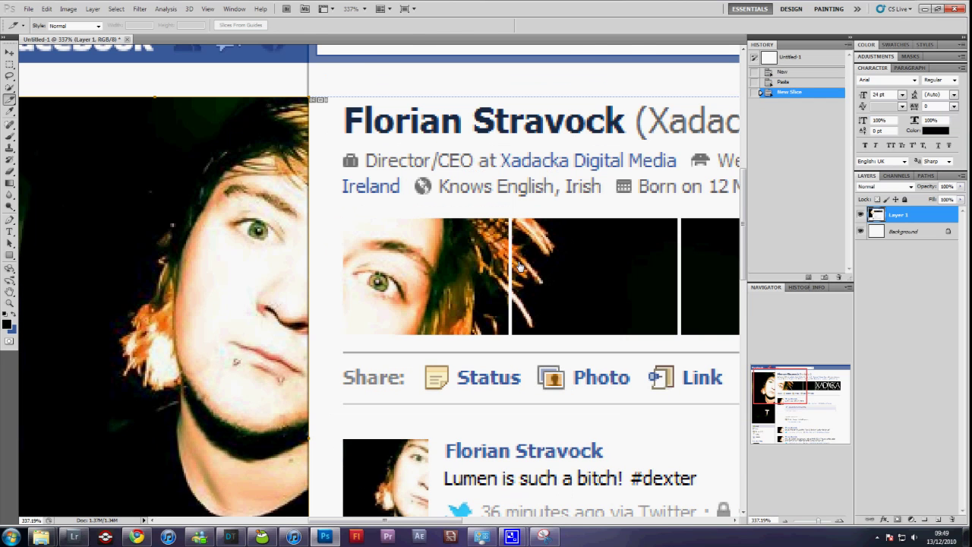
scroll(505, 327, up, 5)
scroll(514, 340, up, 1)
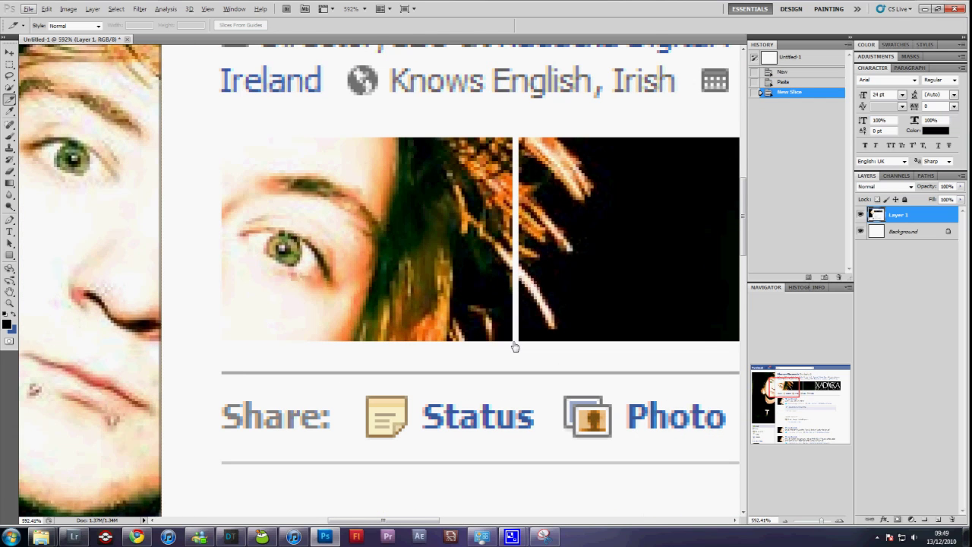
key(alt)
drag(502, 323, 229, 142)
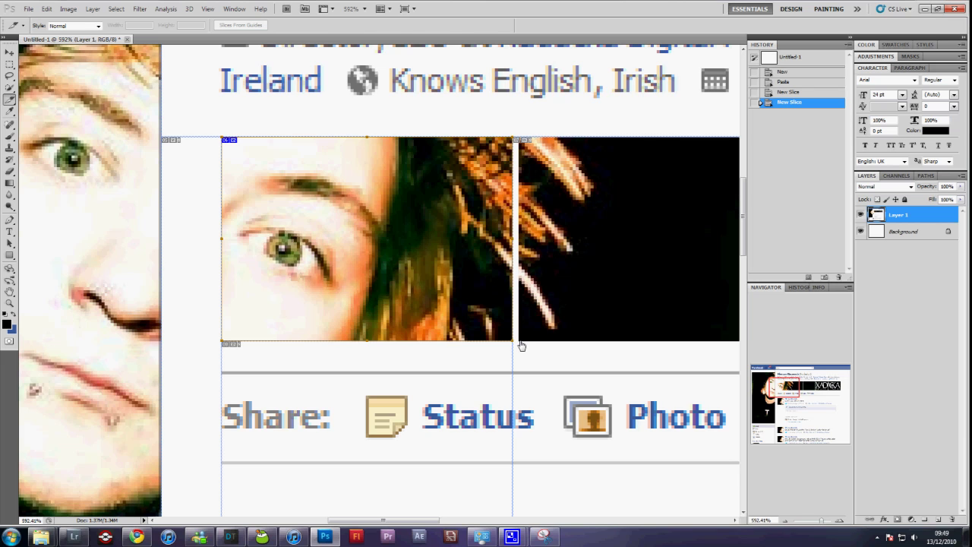
drag(548, 341, 664, 341)
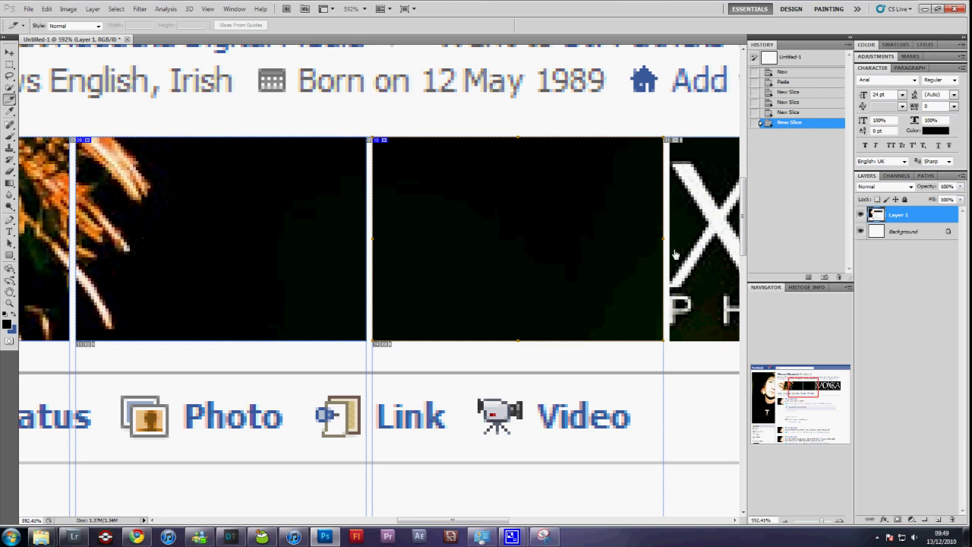
drag(671, 140, 425, 341)
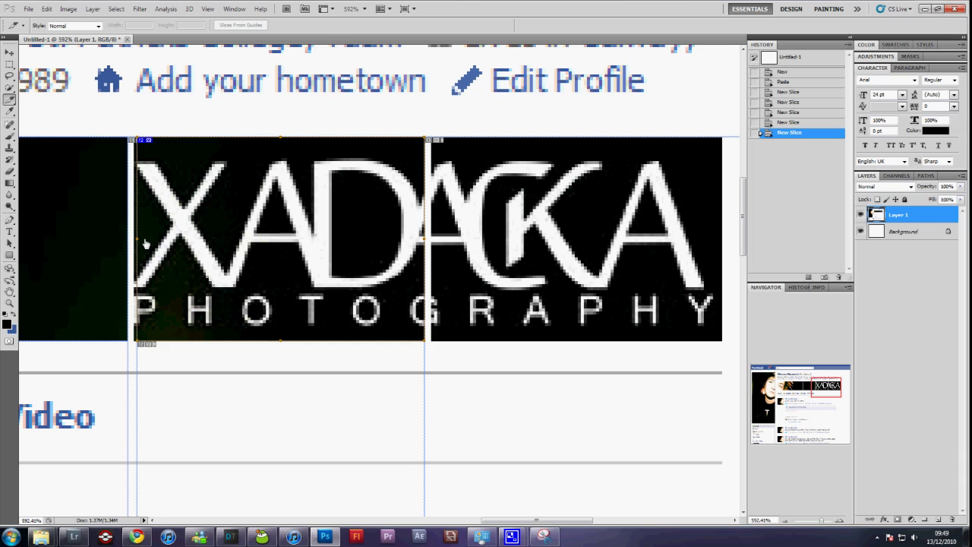
mouse_move(134, 243)
mouse_down()
mouse_move(225, 247)
mouse_move(133, 244)
mouse_up()
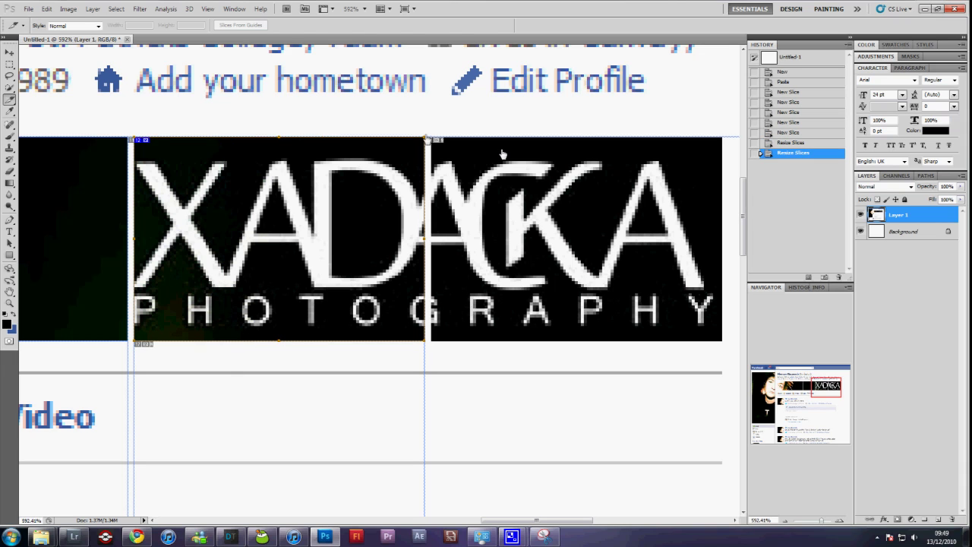
Replace the misdrawn right-hand slice with one around the last logo photo.
drag(432, 142, 668, 314)
key(Delete)
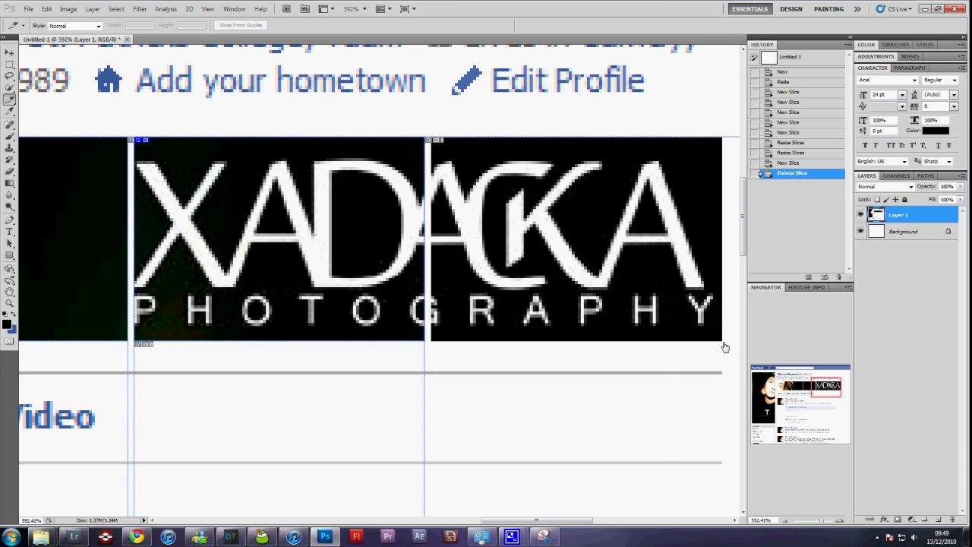
drag(724, 346, 430, 140)
scroll(430, 140, down, 5)
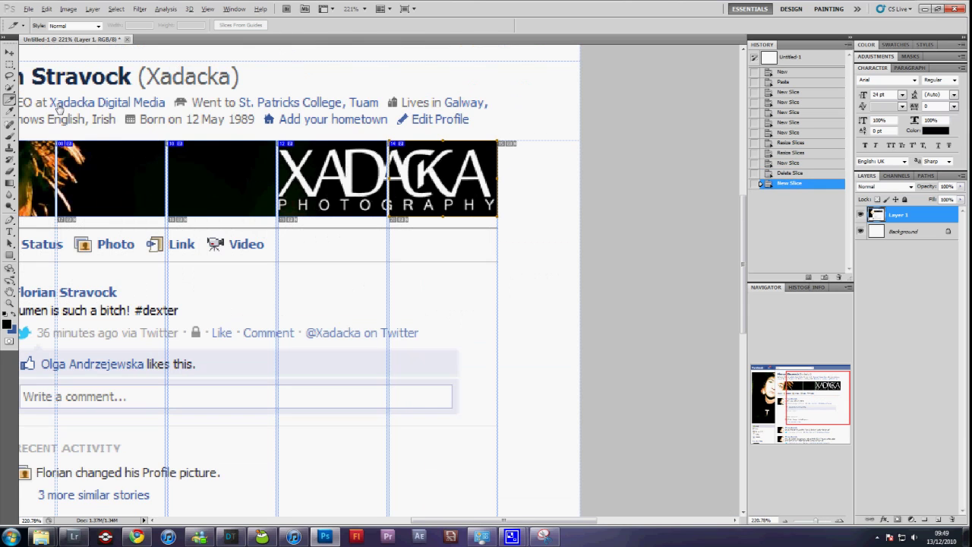
With rectangular selection, clear the profile picture area and first strip photo to white.
click(9, 64)
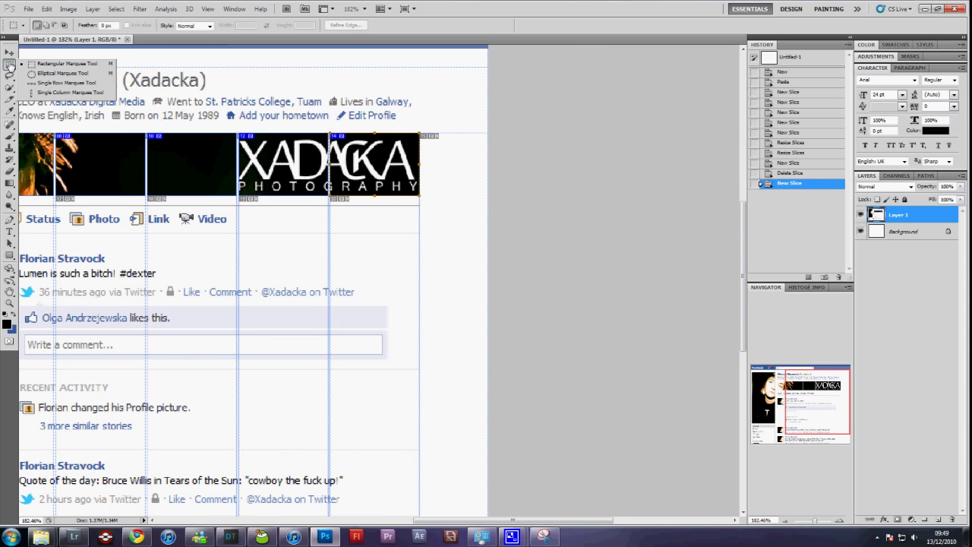
click(67, 63)
scroll(240, 175, left, 1)
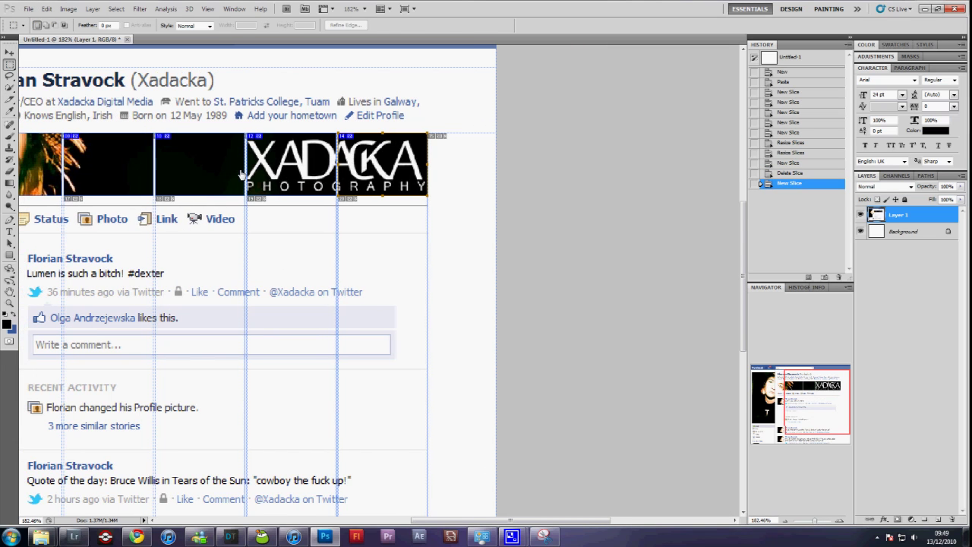
scroll(241, 175, left, 5)
scroll(103, 74, left, 1)
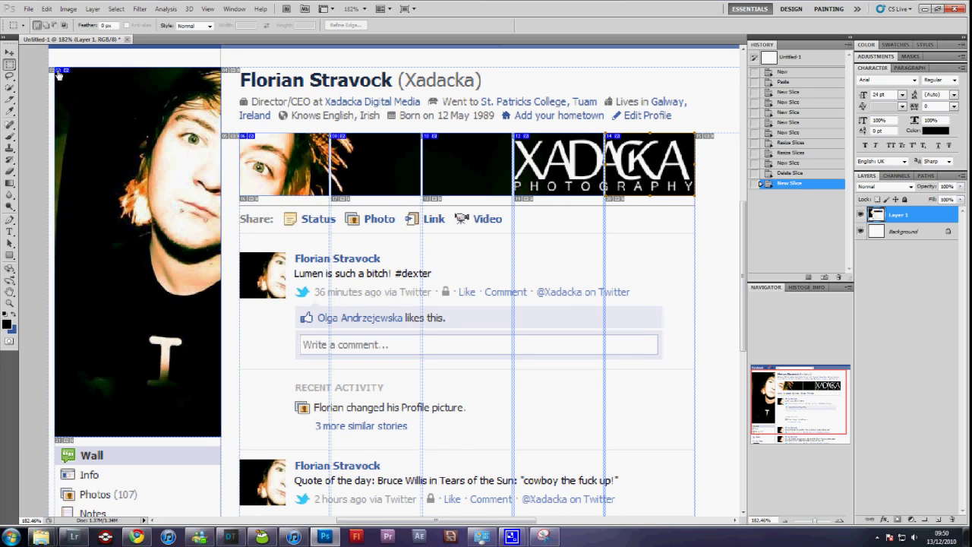
drag(59, 74, 220, 435)
key(Delete)
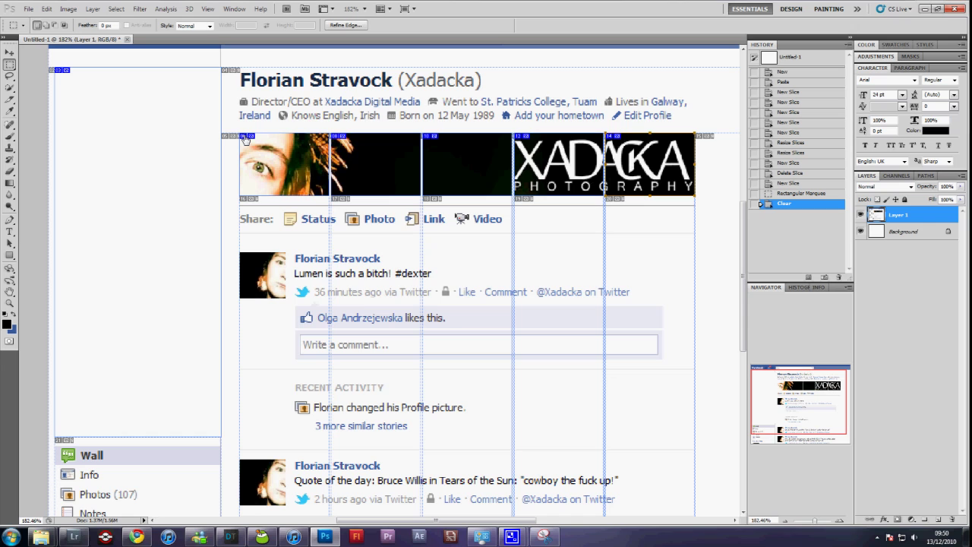
key(Delete)
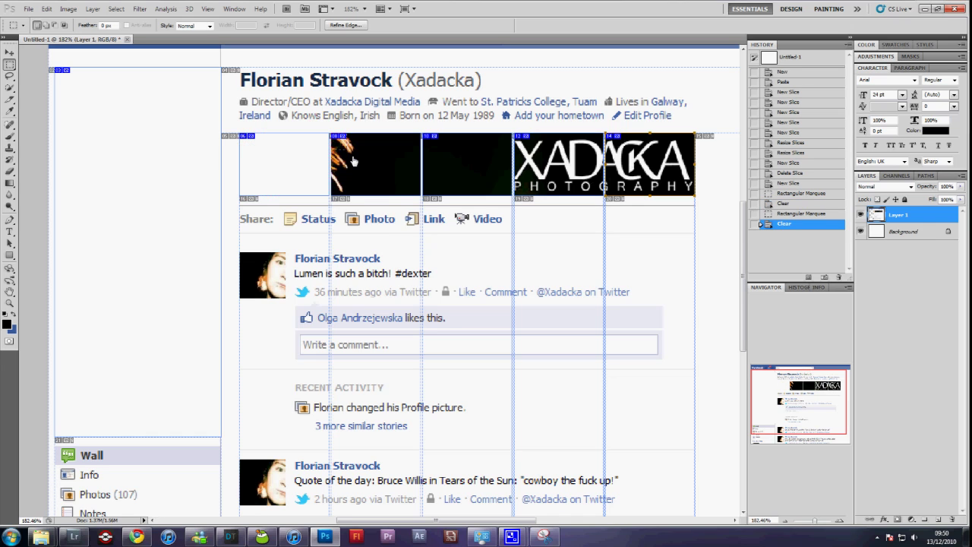
Clear the remaining strip and logo slices to white and place the _XAD1354-2 photo.
drag(331, 132, 421, 195)
key(Delete)
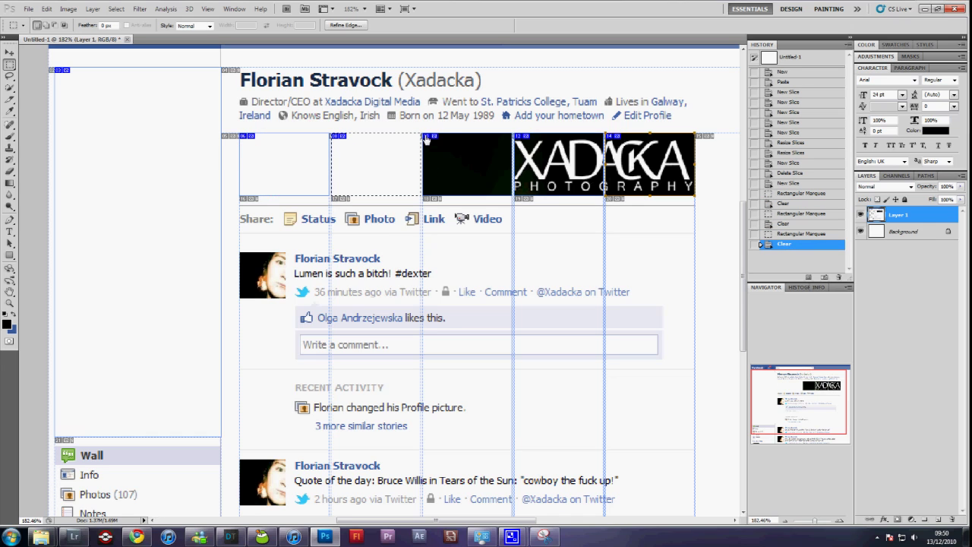
drag(425, 139, 511, 195)
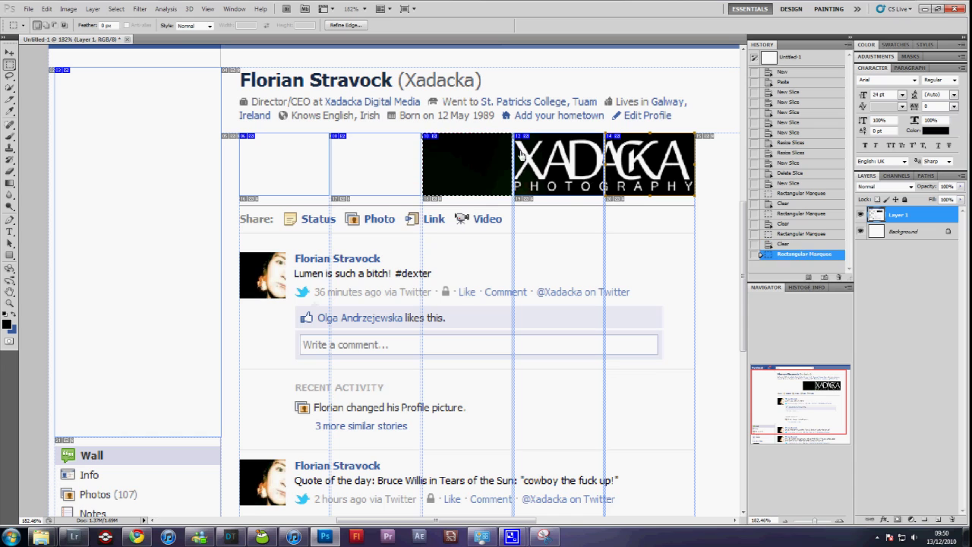
key(Delete)
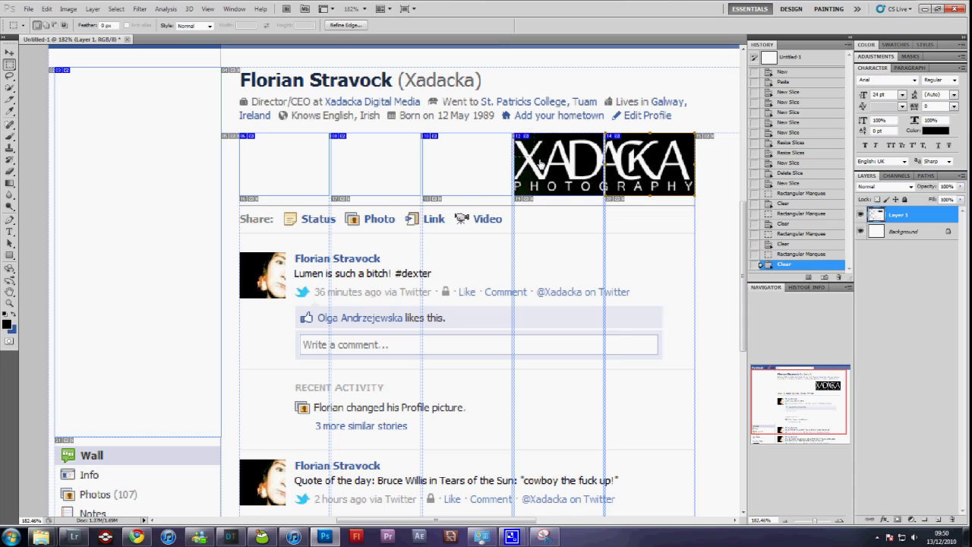
drag(604, 196, 514, 134)
key(Delete)
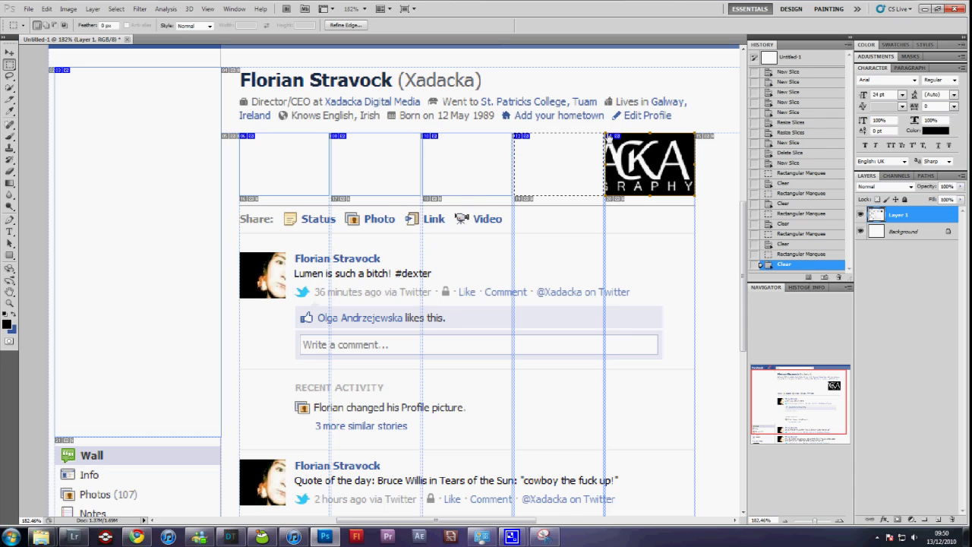
drag(608, 137, 692, 200)
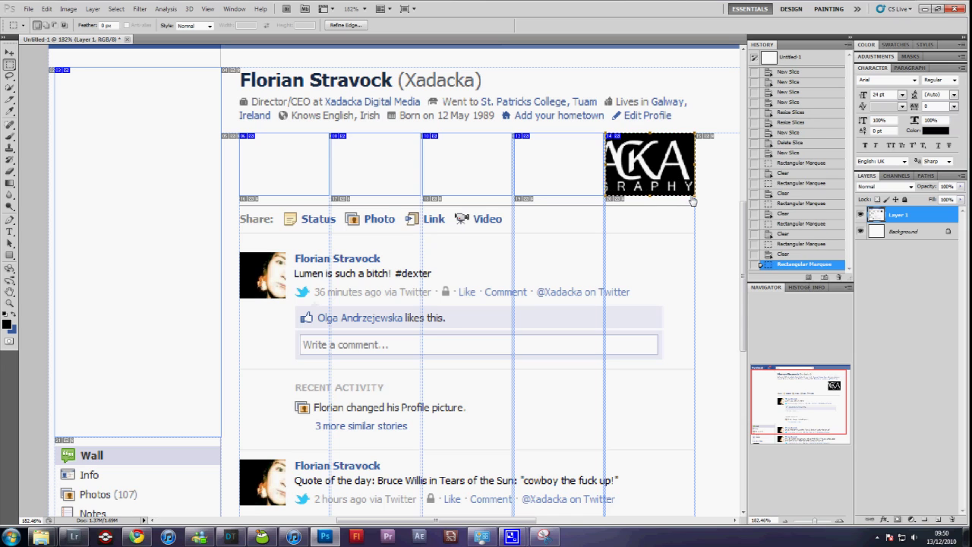
key(Delete)
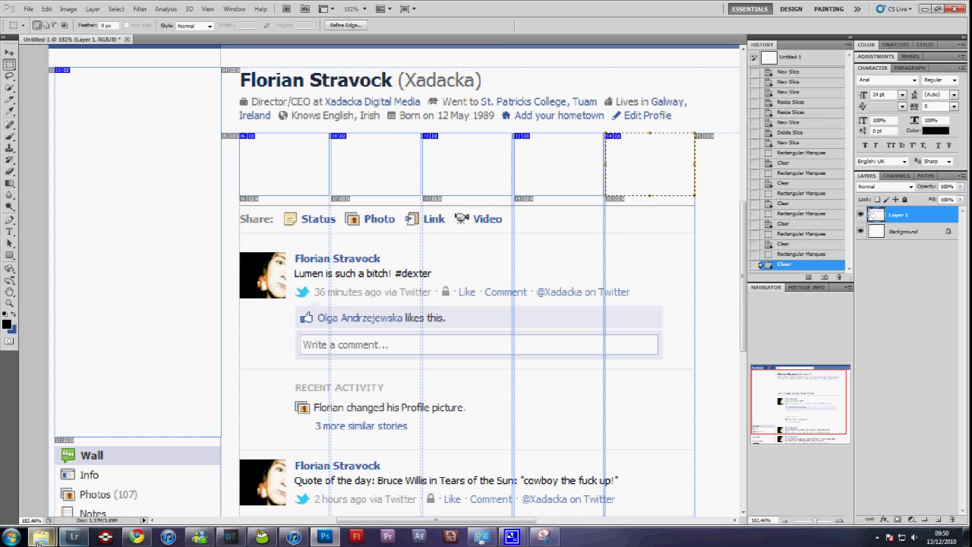
mouse_move(40, 540)
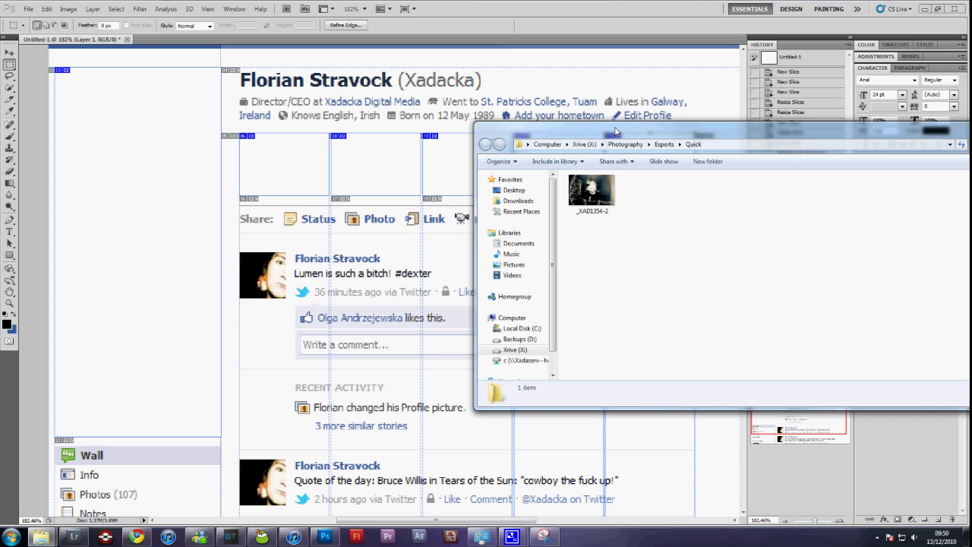
click(422, 245)
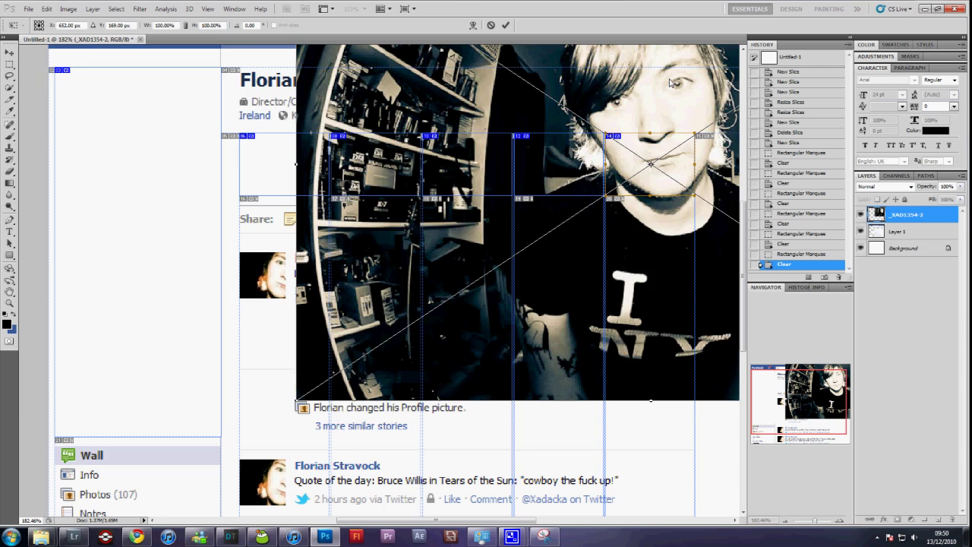
Commit the _XAD1354-2 photo, move its layer below Layer 1, and shift it right into the slots.
drag(671, 82, 257, 171)
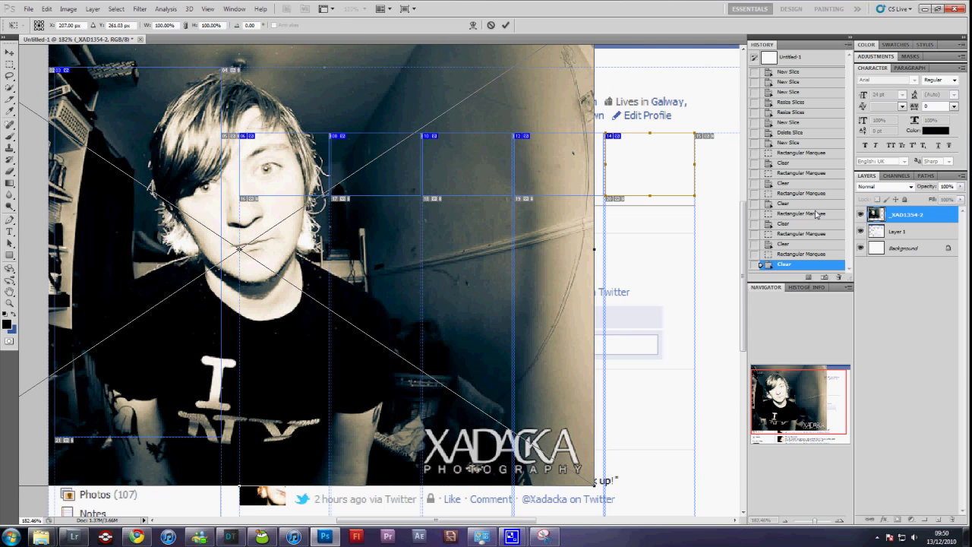
key(Return)
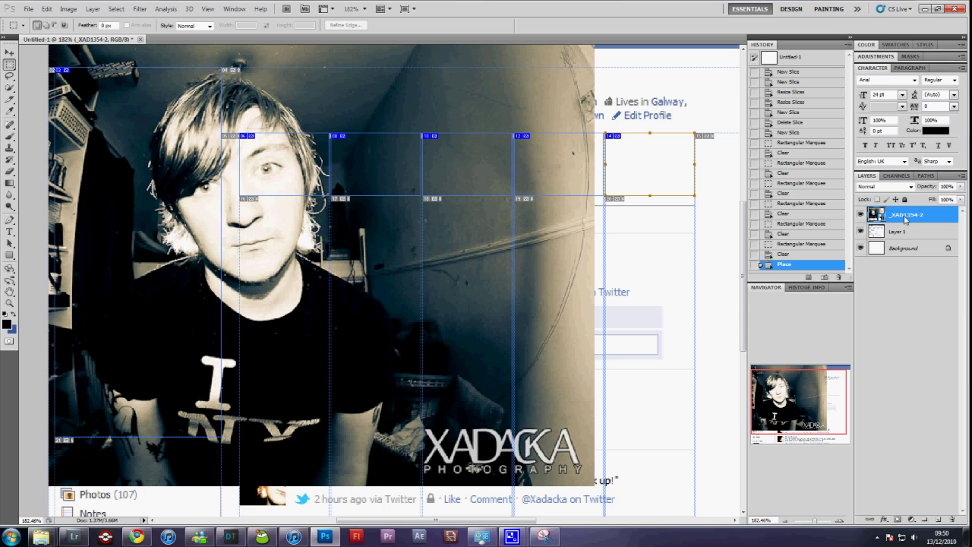
drag(905, 219, 893, 240)
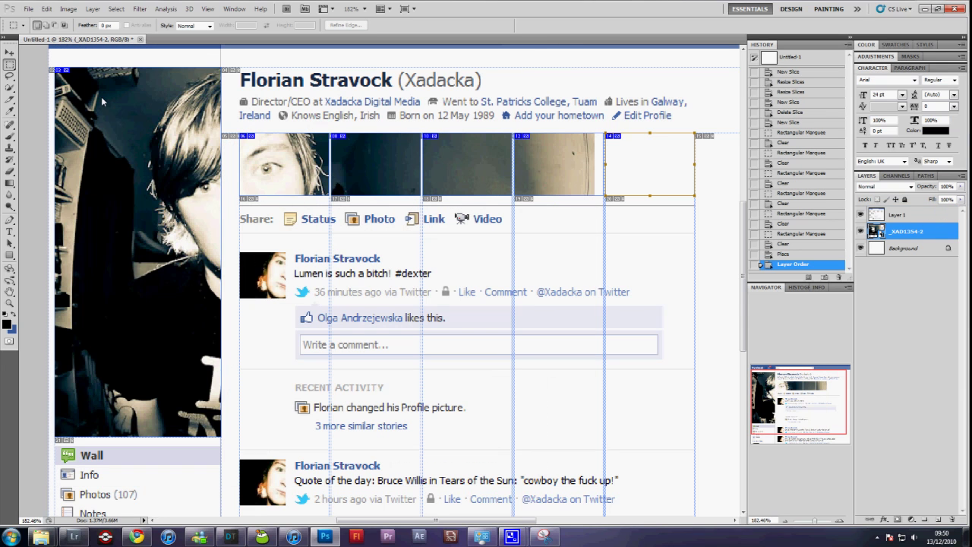
key(v)
drag(117, 181, 217, 164)
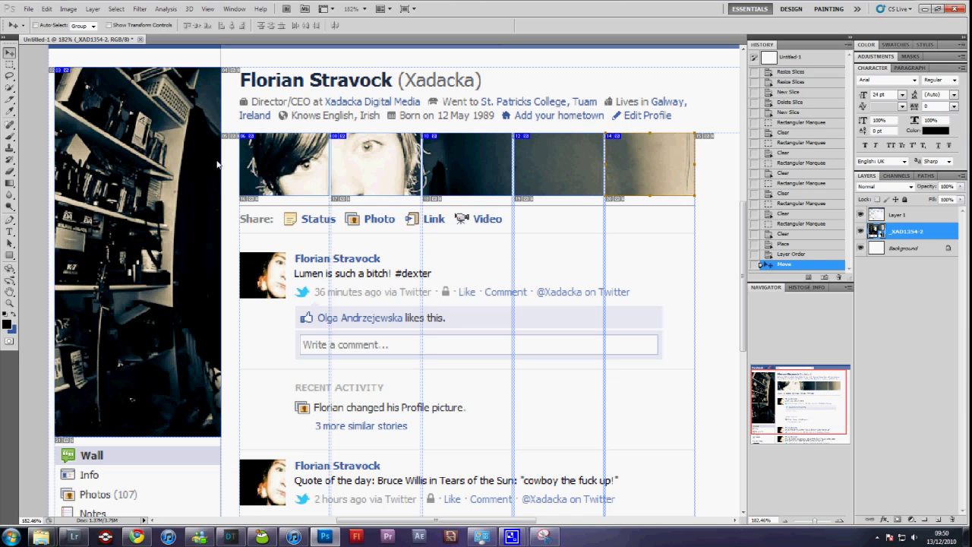
click(29, 8)
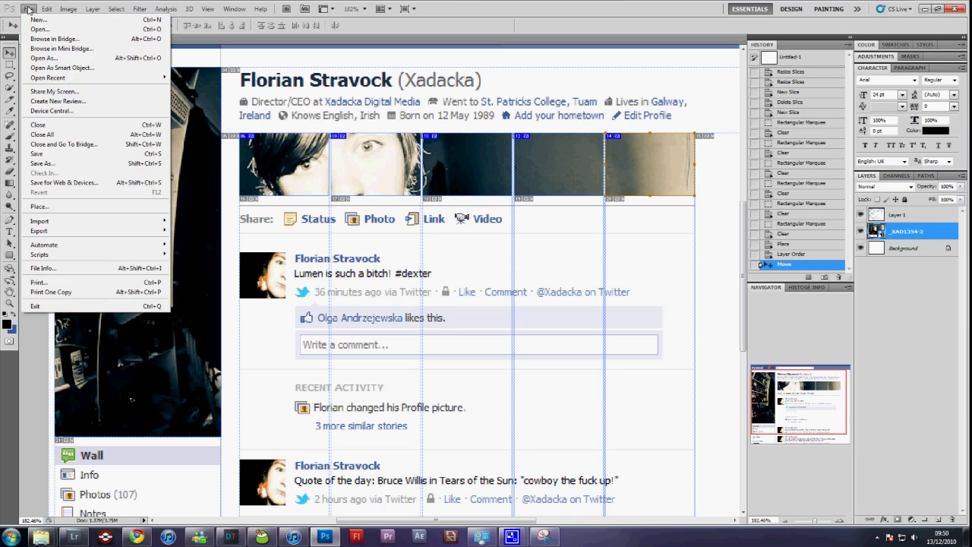
In Save for Web & Devices, choose JPEG at quality 100.
click(54, 183)
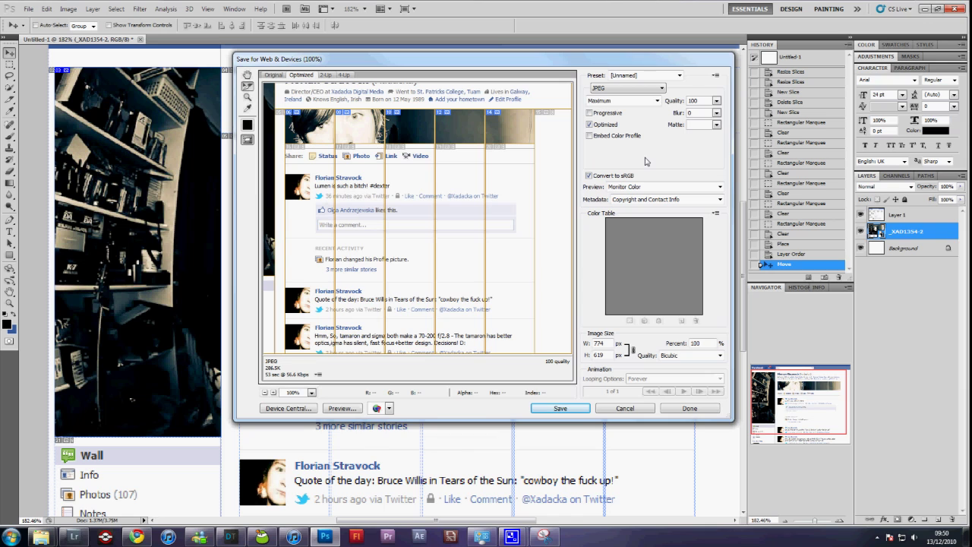
click(657, 94)
click(715, 101)
click(718, 102)
Save all user slices as 'Profile' into a new folder named tut.
click(560, 408)
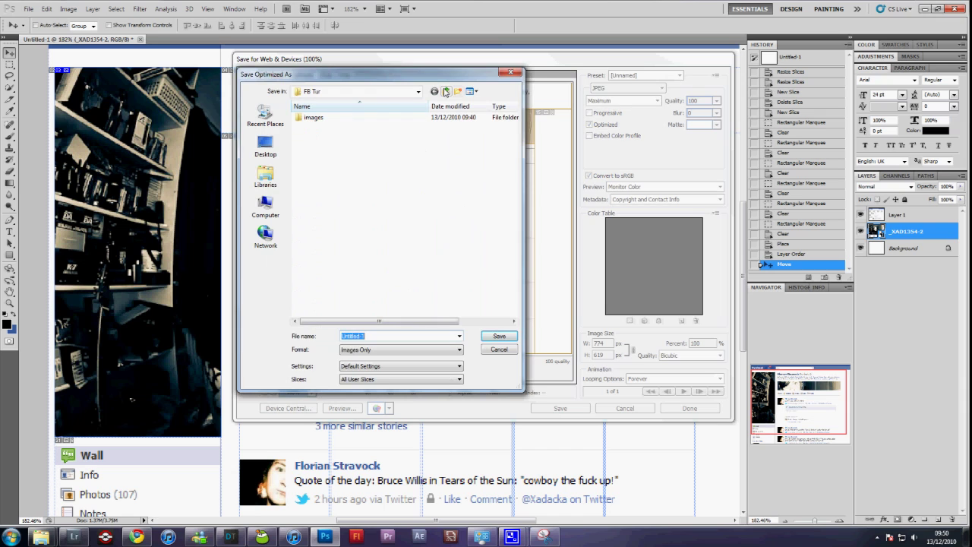
click(457, 92)
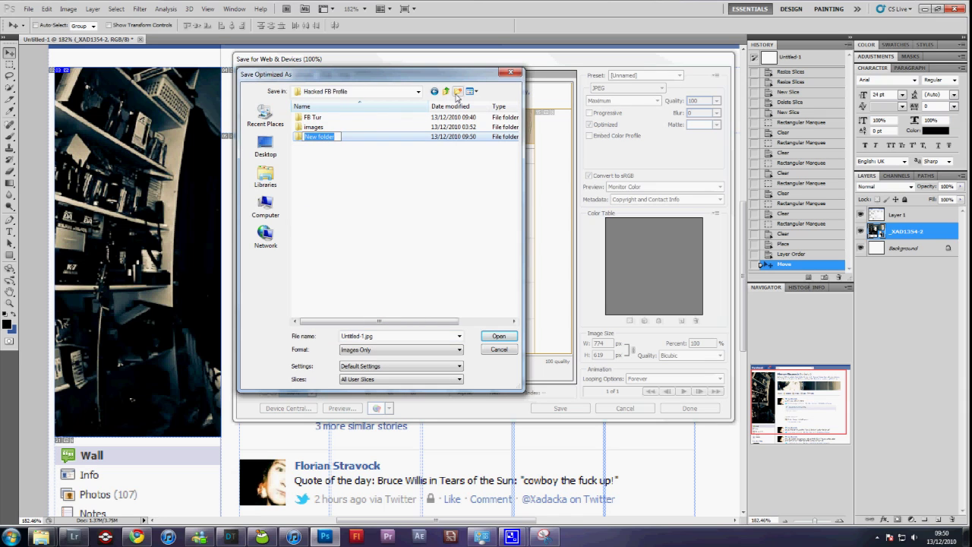
text(tut)
key(Return)
key(Return)
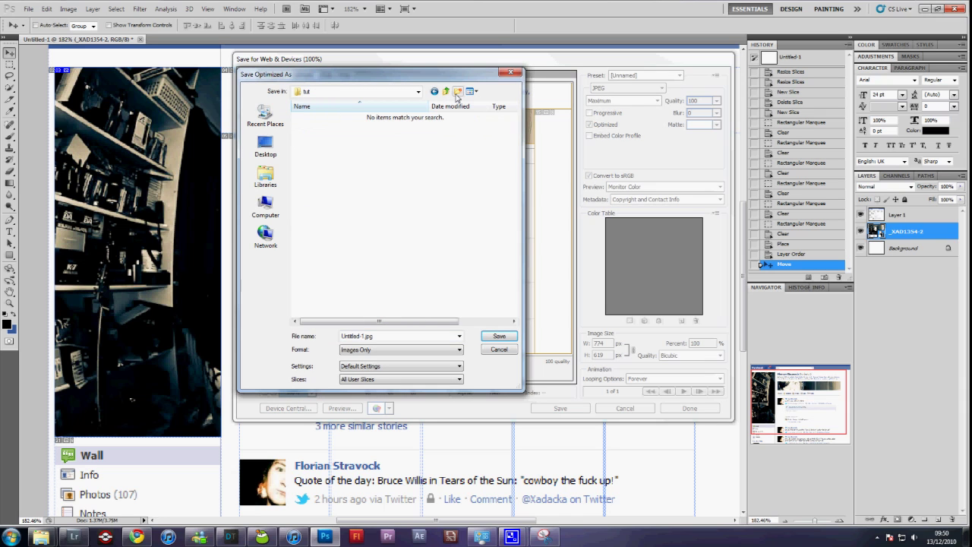
click(394, 336)
text(Profile)
click(361, 379)
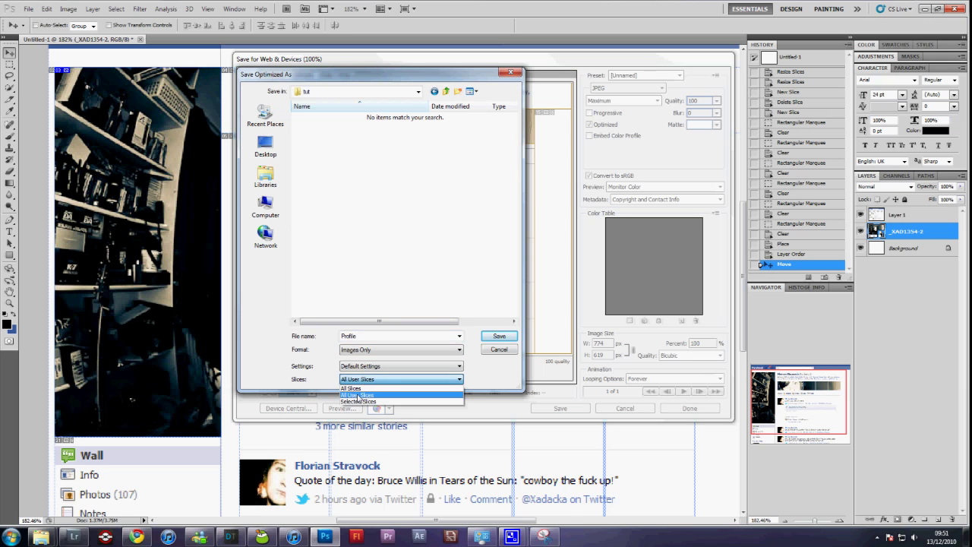
click(360, 396)
click(498, 336)
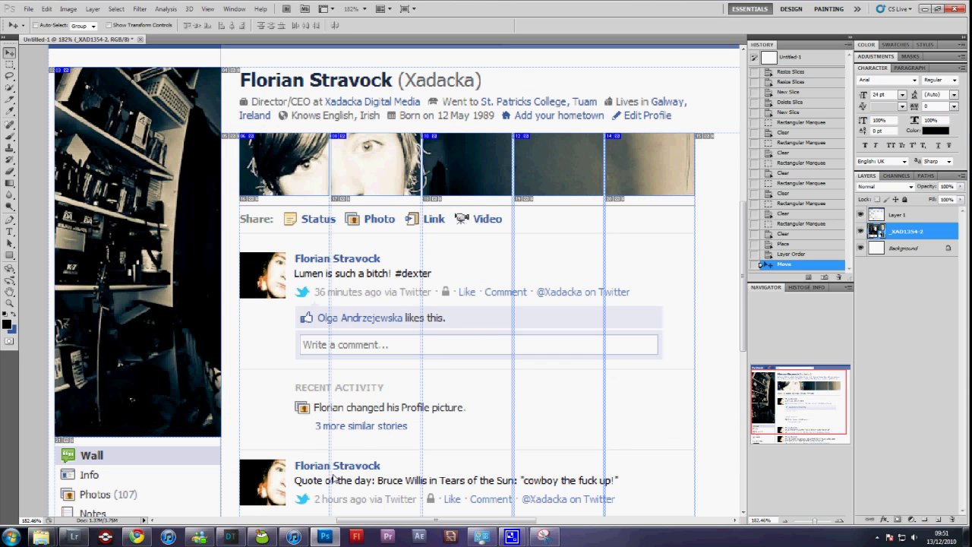
Upload the six exported Profile slice images from the tut folder to Facebook Photos.
click(136, 536)
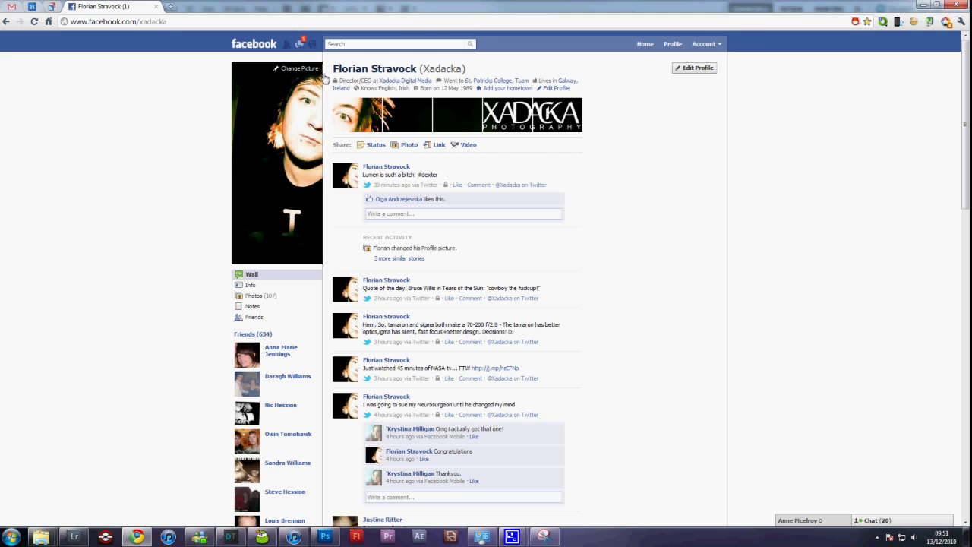
click(254, 296)
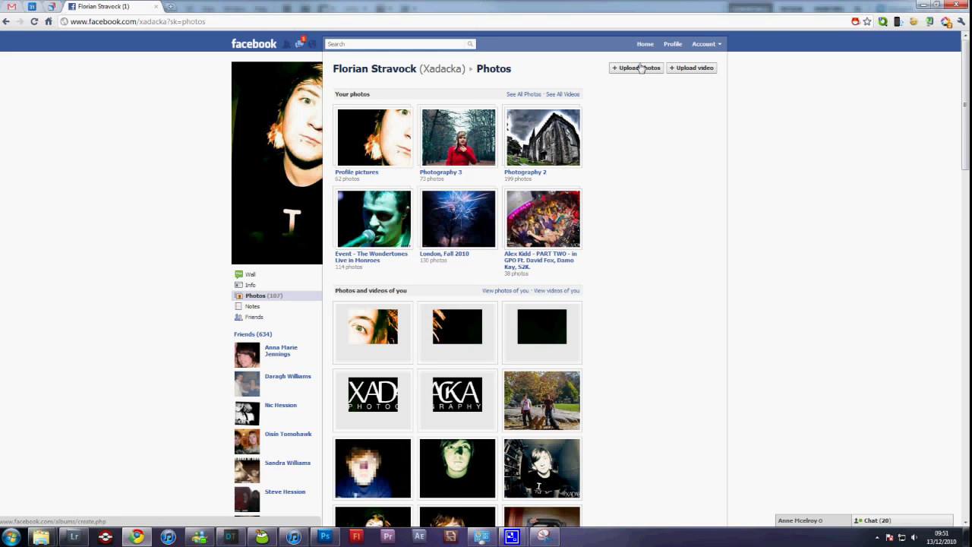
click(641, 68)
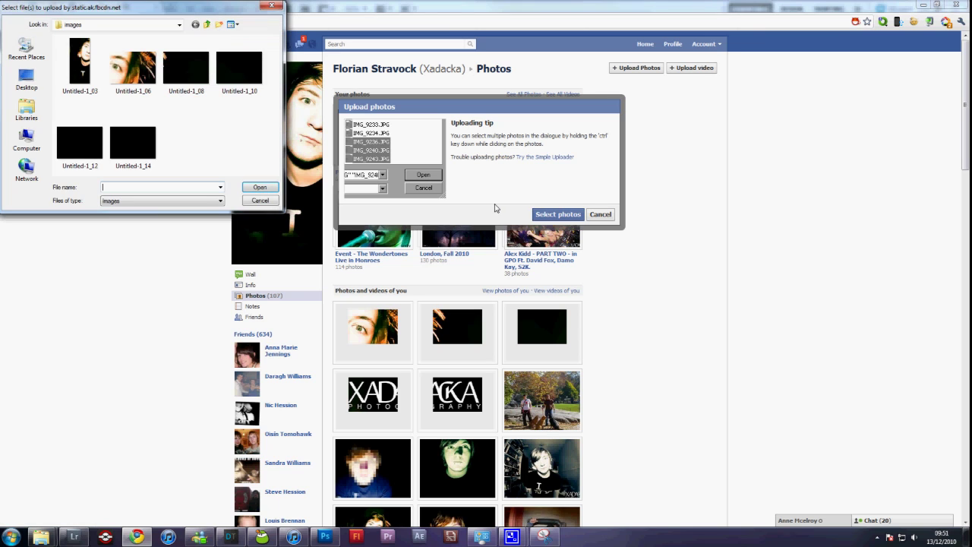
click(207, 24)
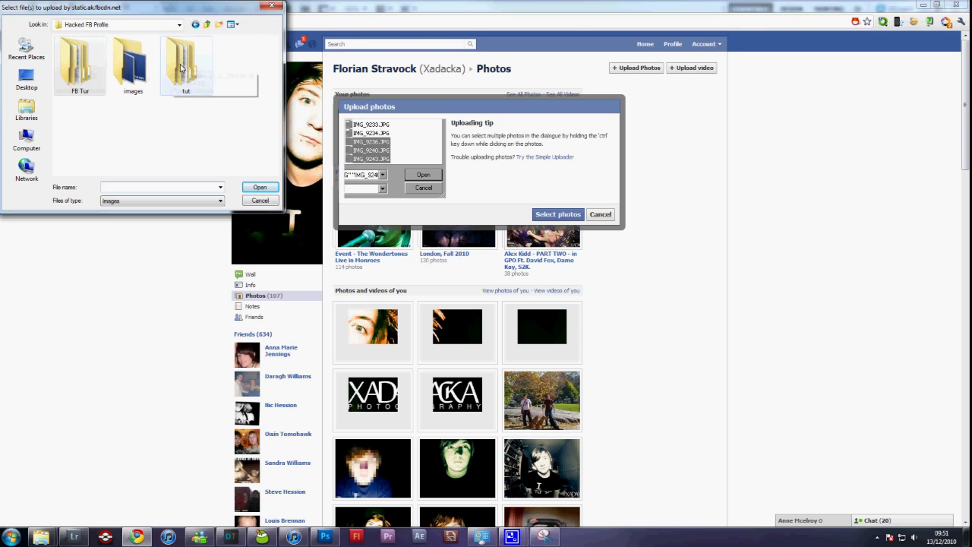
double_click(182, 69)
double_click(105, 67)
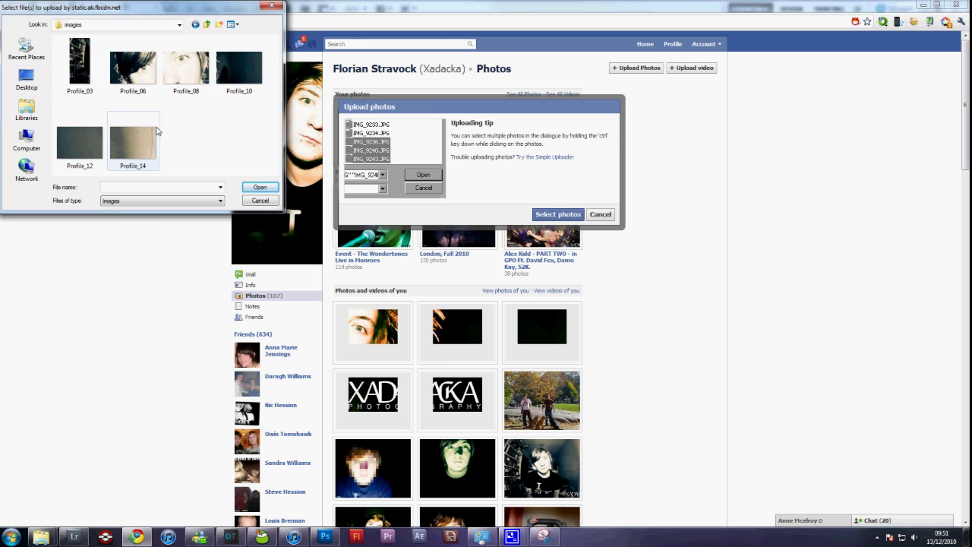
drag(158, 132, 67, 57)
click(256, 187)
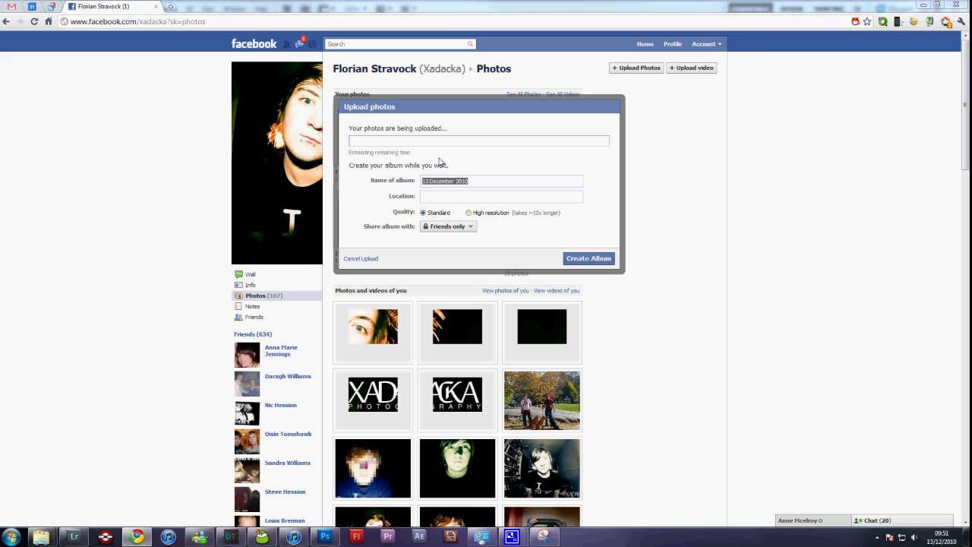
Name the album 'hack', share it with Everyone, and create it.
click(469, 179)
drag(469, 180, 418, 177)
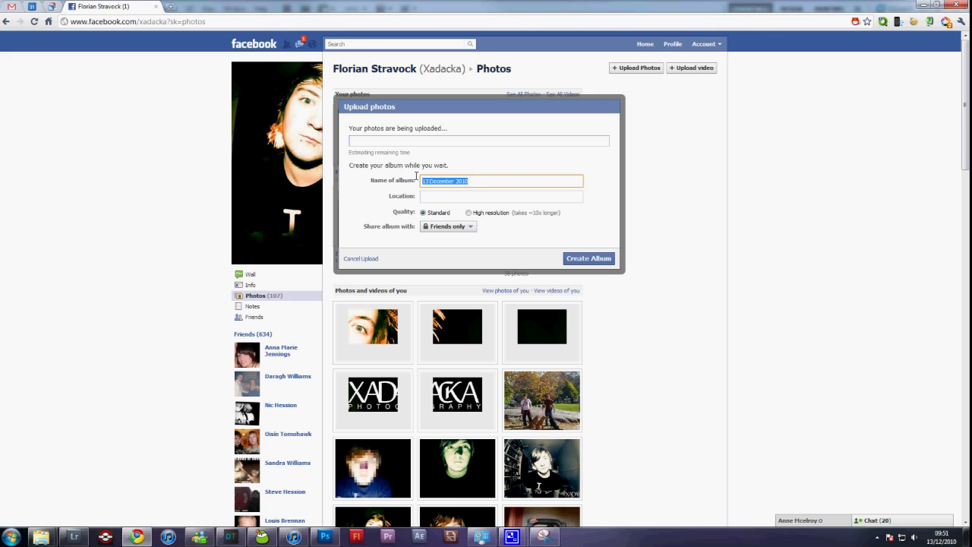
text(had)
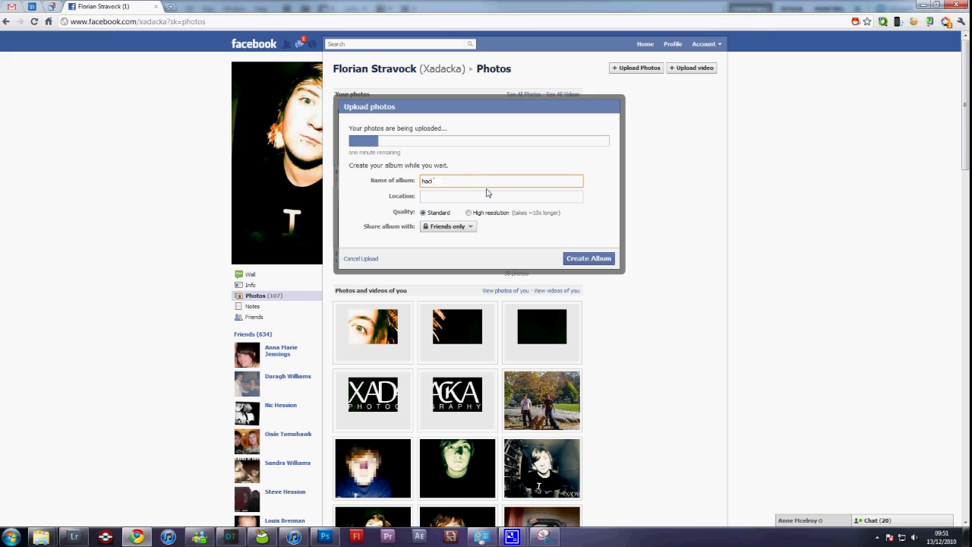
click(455, 230)
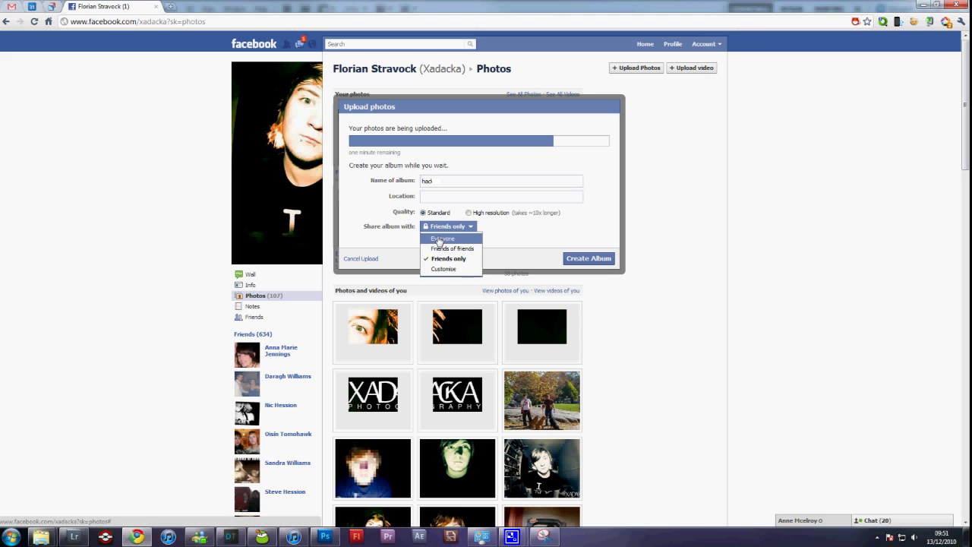
click(441, 239)
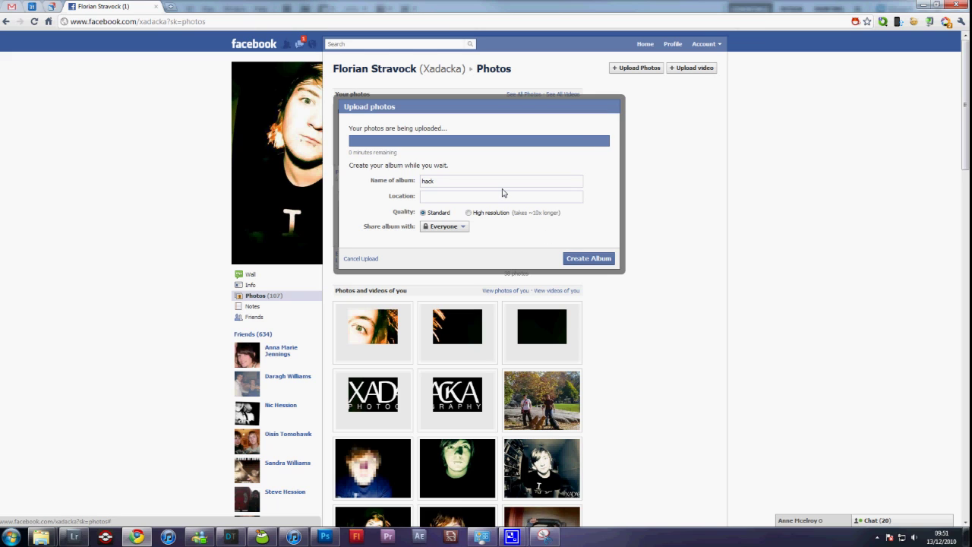
click(580, 259)
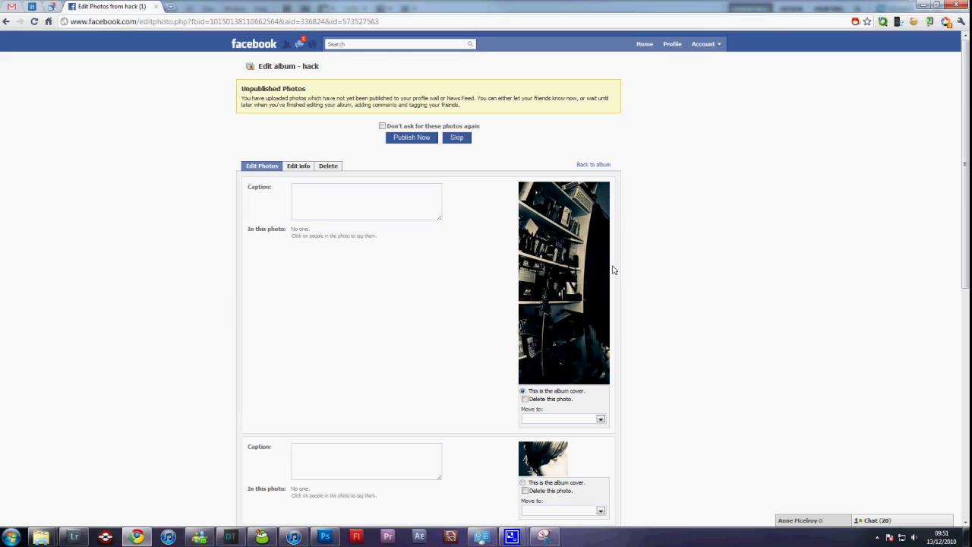
Skip publishing, open the album's sixth photo, and tag yourself in it.
click(457, 138)
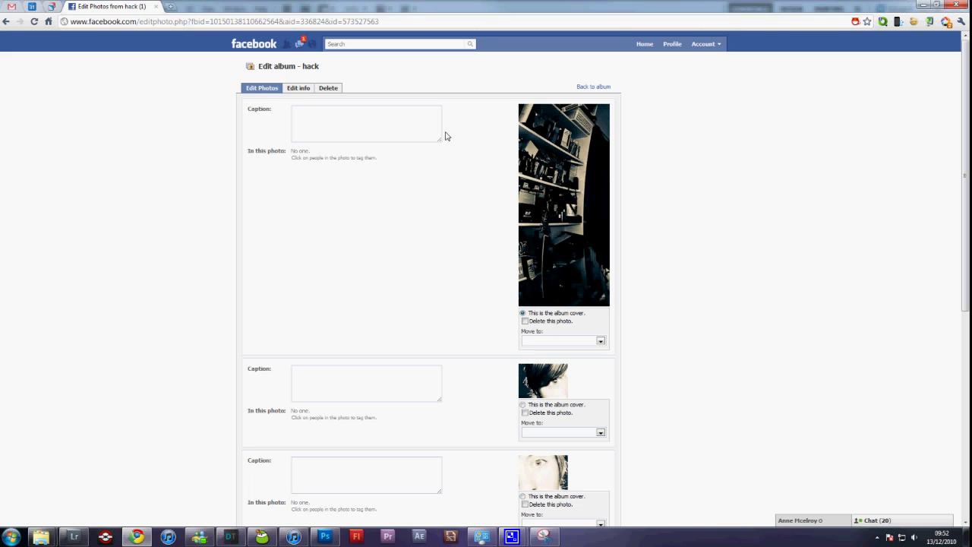
click(594, 87)
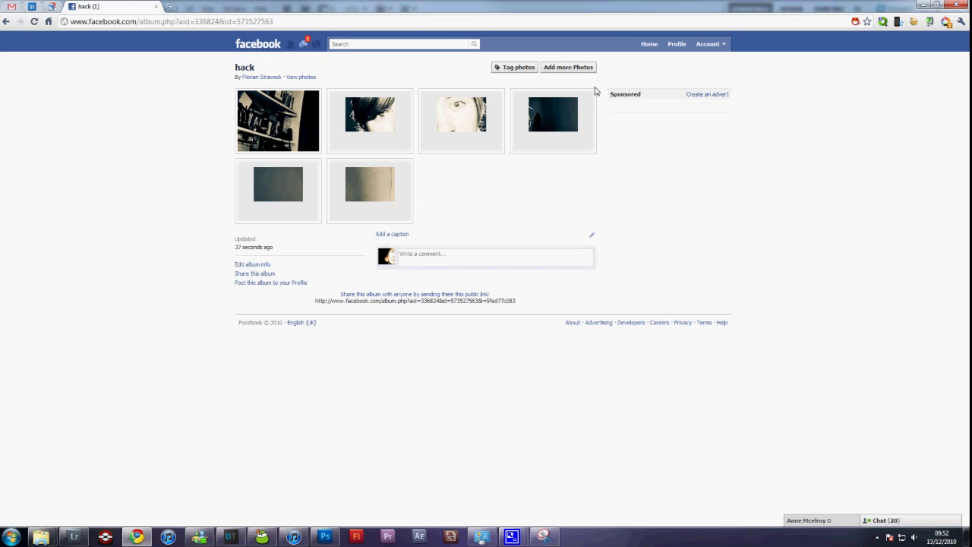
click(356, 183)
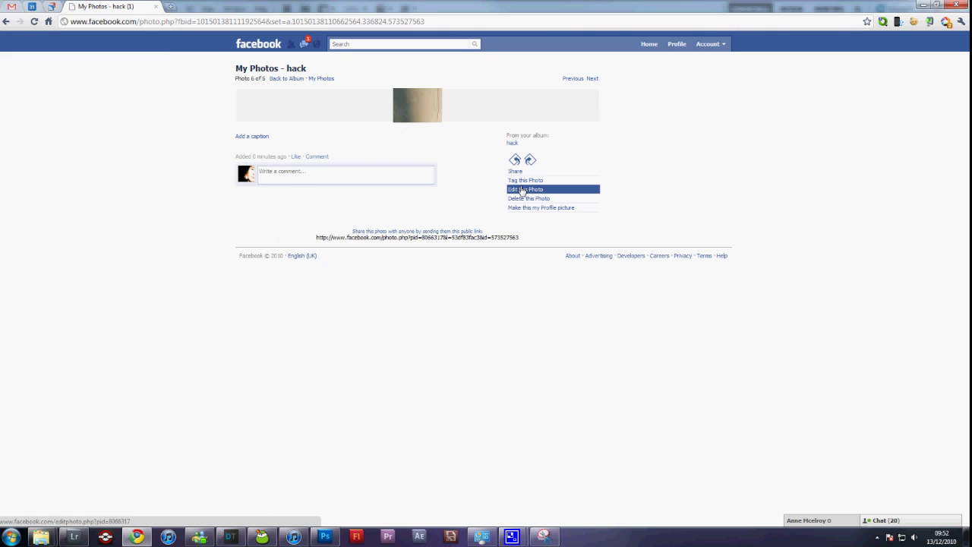
click(524, 179)
click(430, 132)
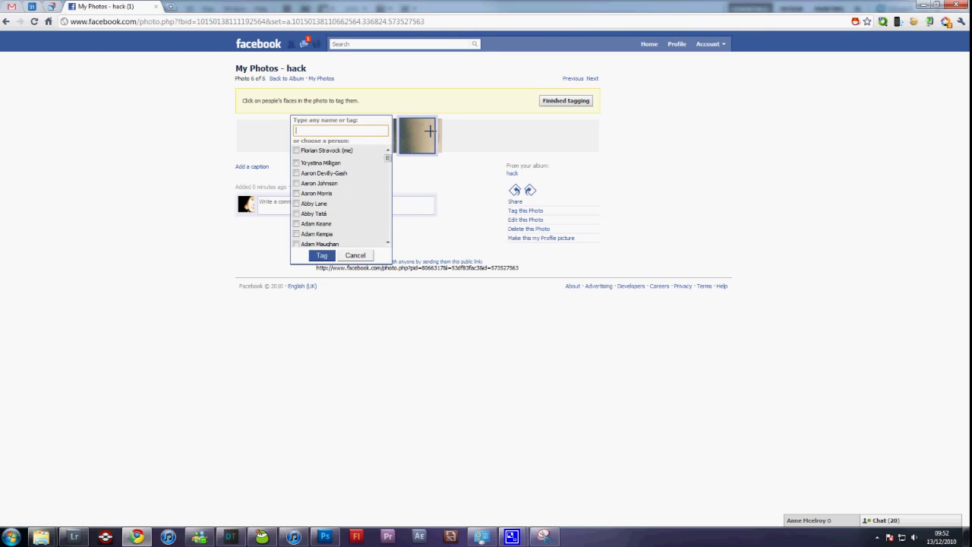
text(flor)
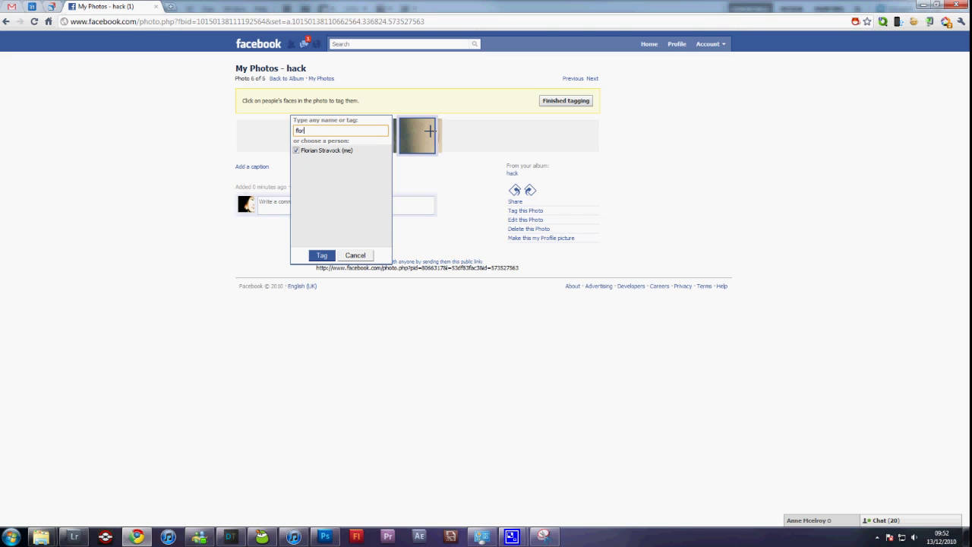
click(321, 256)
Step back through photos five to two, tagging yourself in each.
click(573, 78)
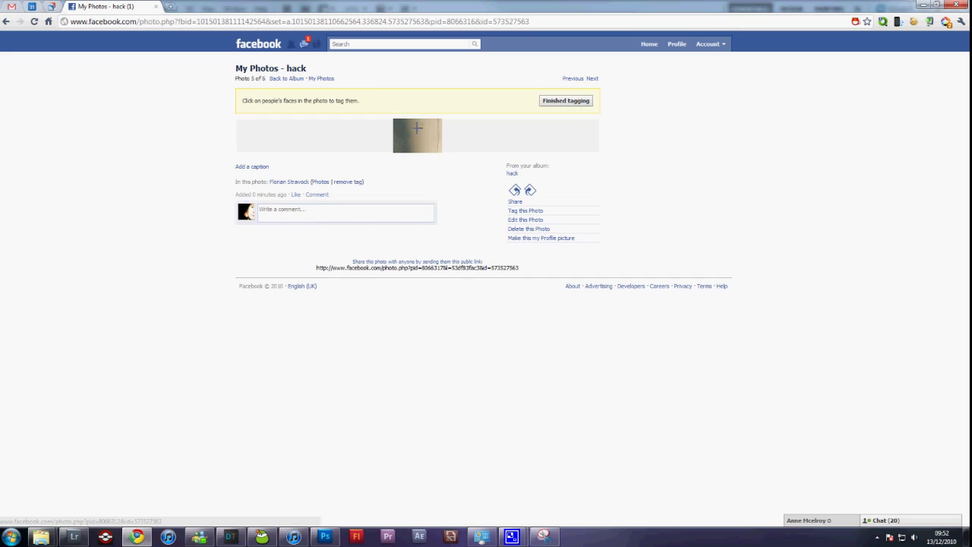
click(334, 154)
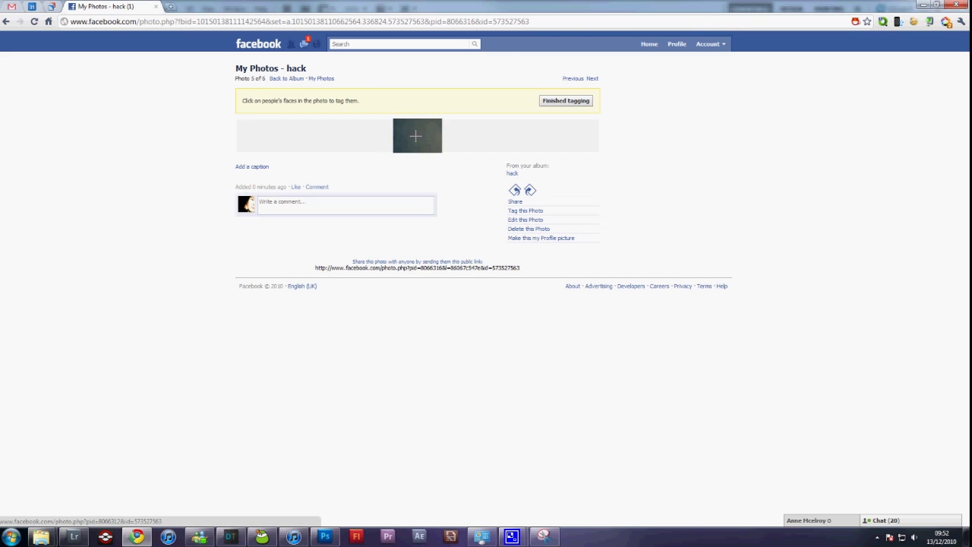
click(568, 78)
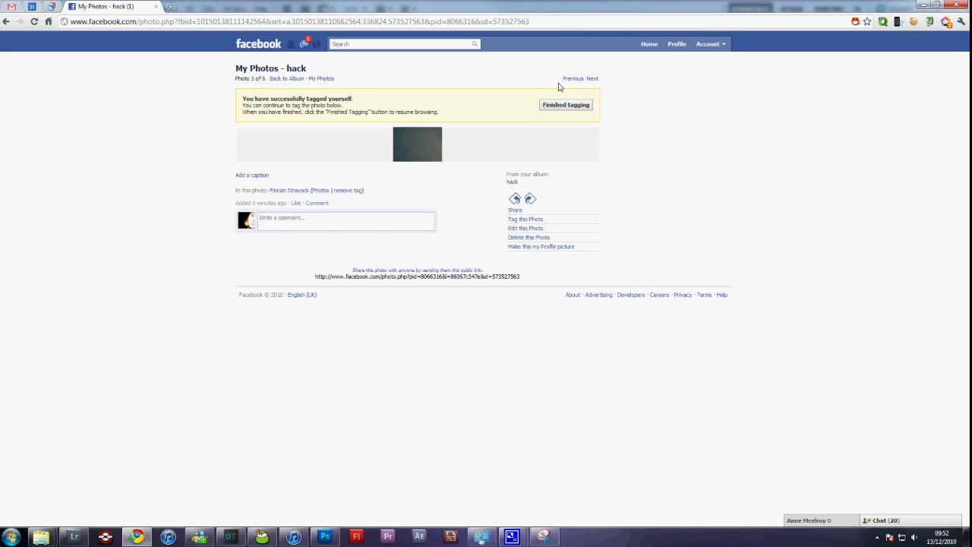
click(417, 135)
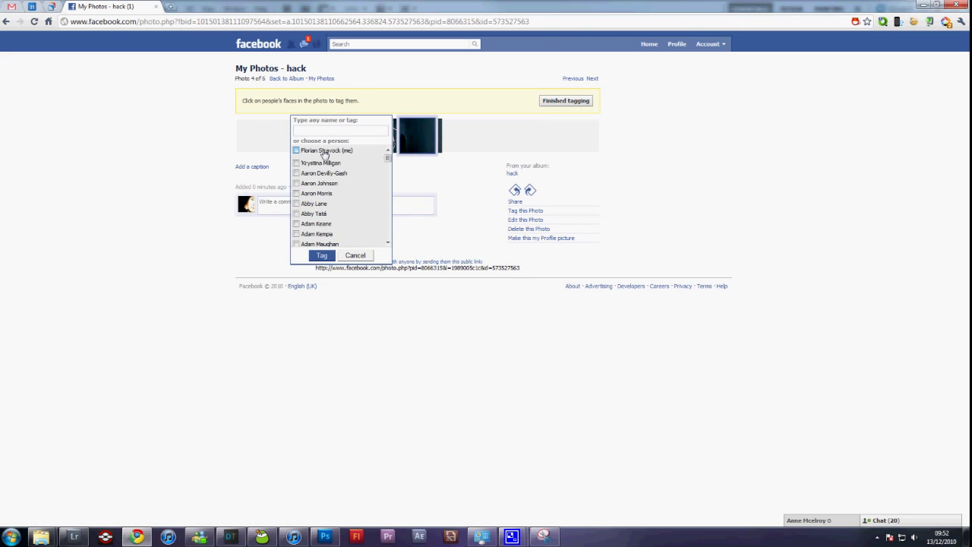
click(324, 151)
click(570, 79)
click(425, 134)
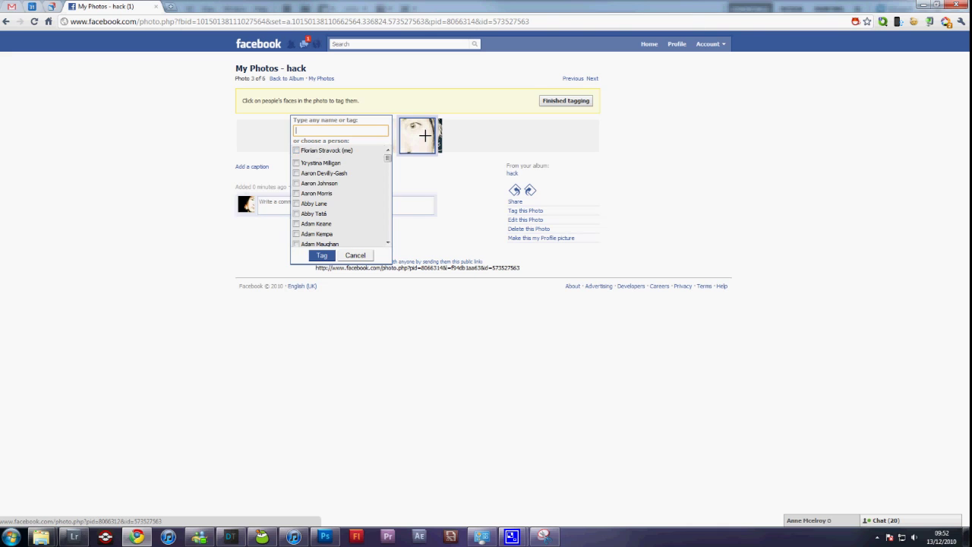
key(Escape)
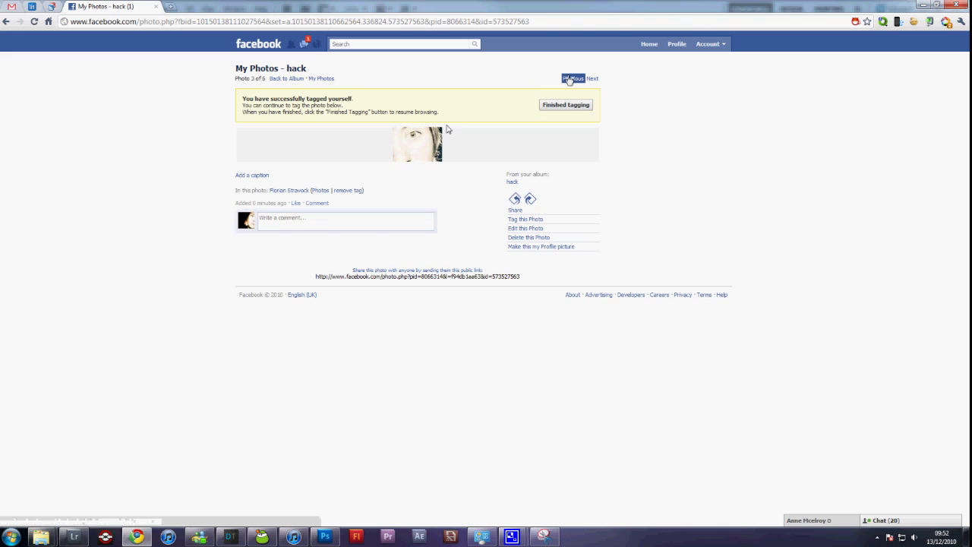
click(572, 79)
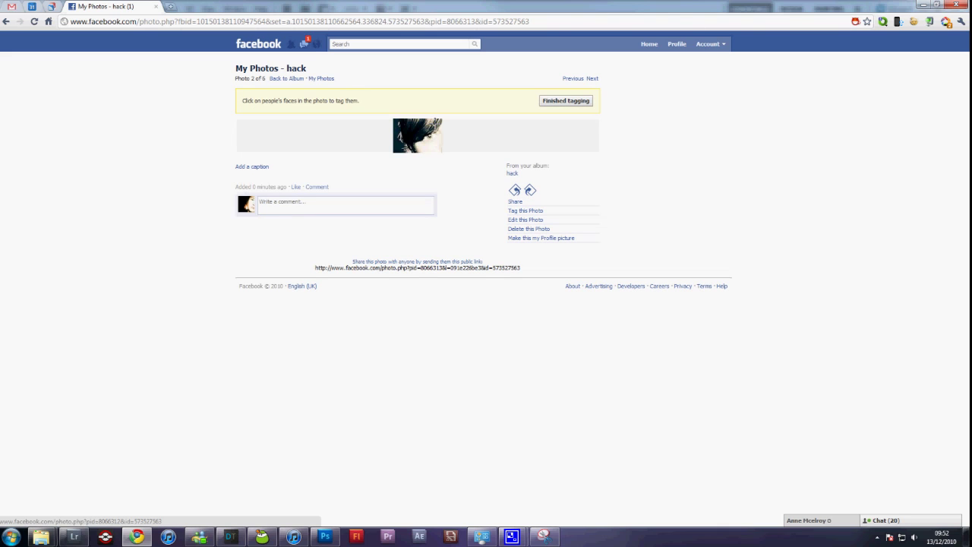
click(417, 136)
click(319, 151)
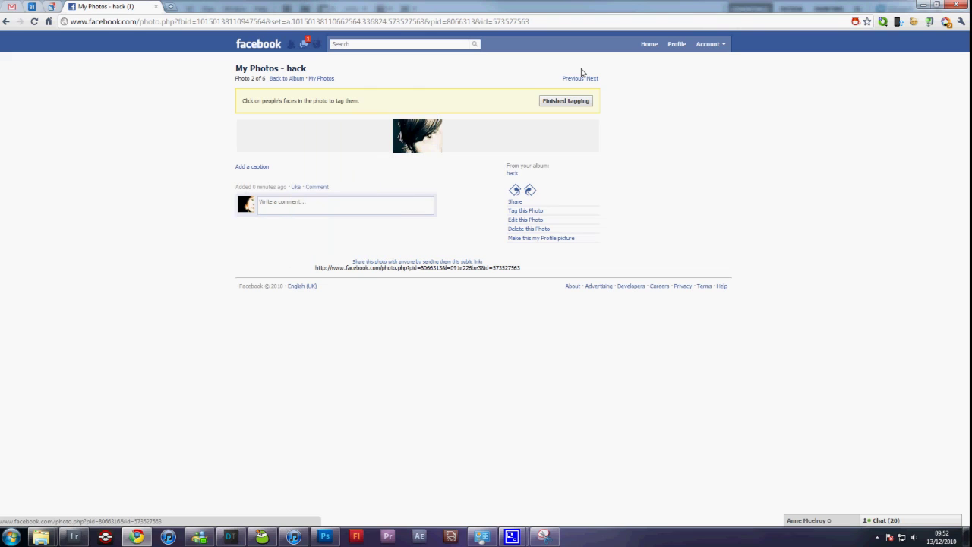
Make the tall first hack photo the profile picture.
click(579, 78)
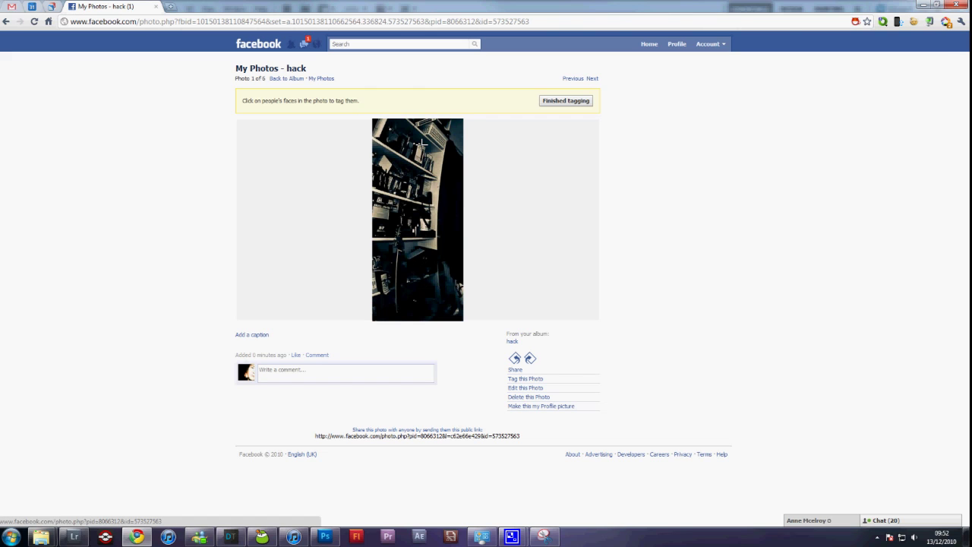
click(527, 407)
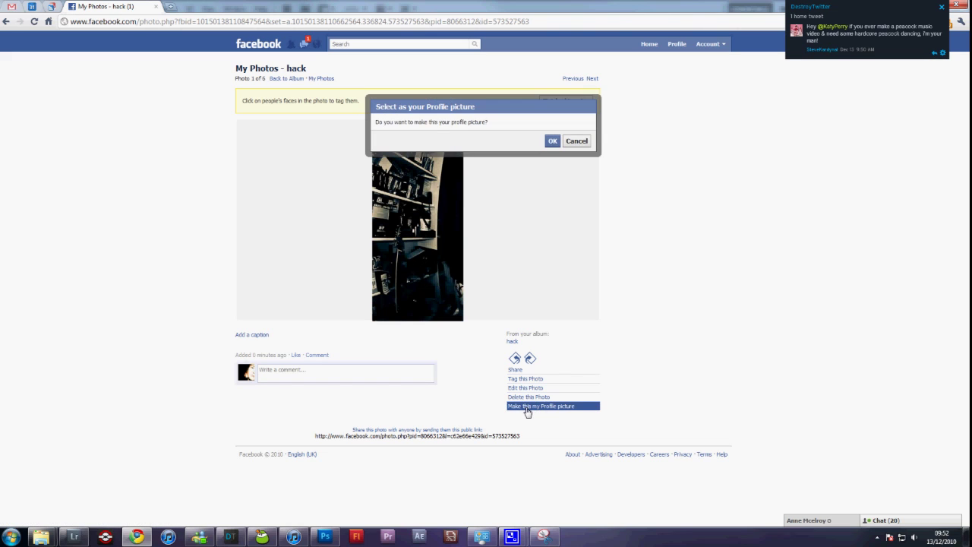
click(552, 141)
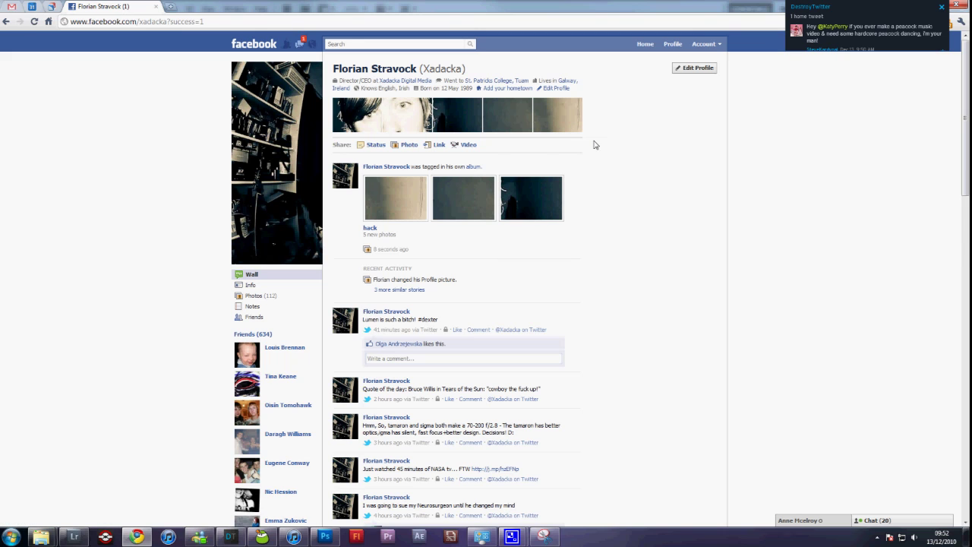
Remove the album-tagging story from the wall.
mouse_move(576, 174)
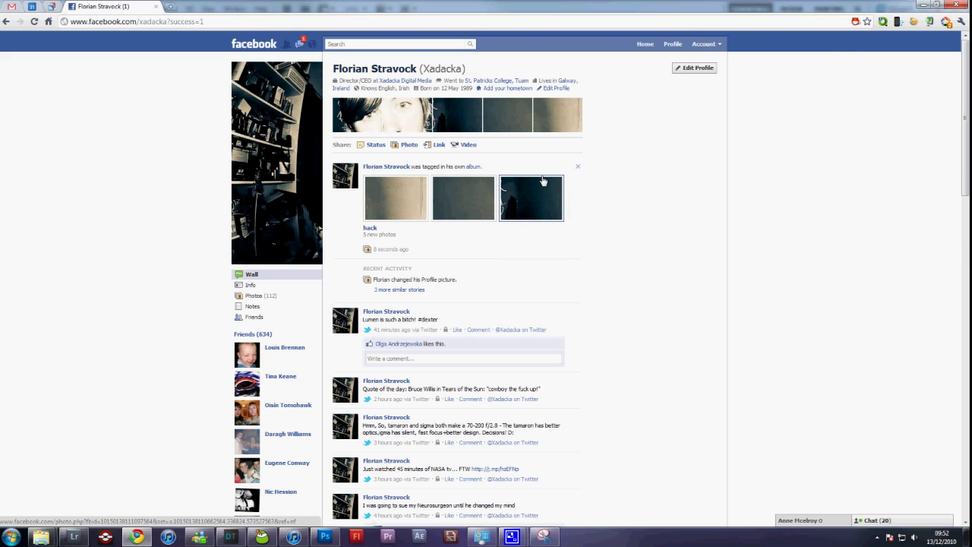
click(577, 167)
click(531, 141)
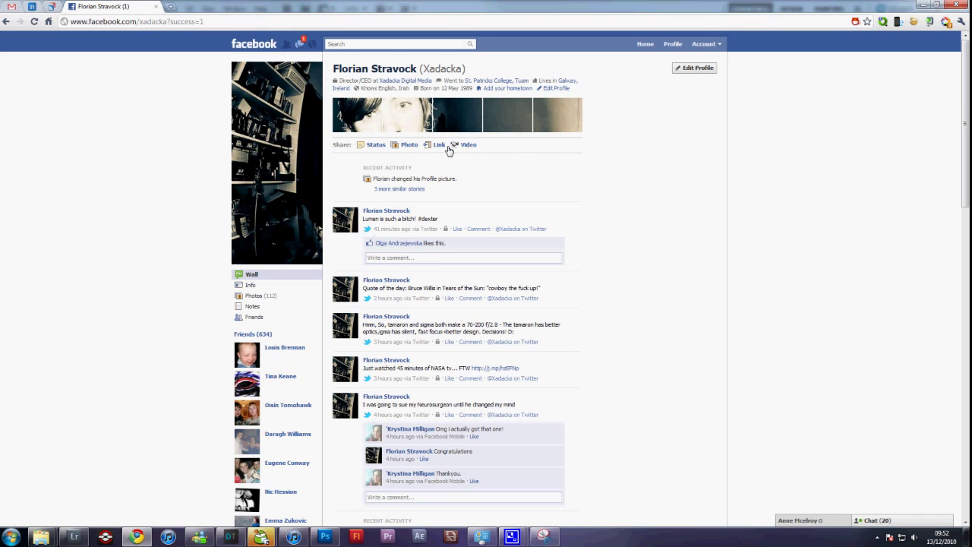
click(324, 536)
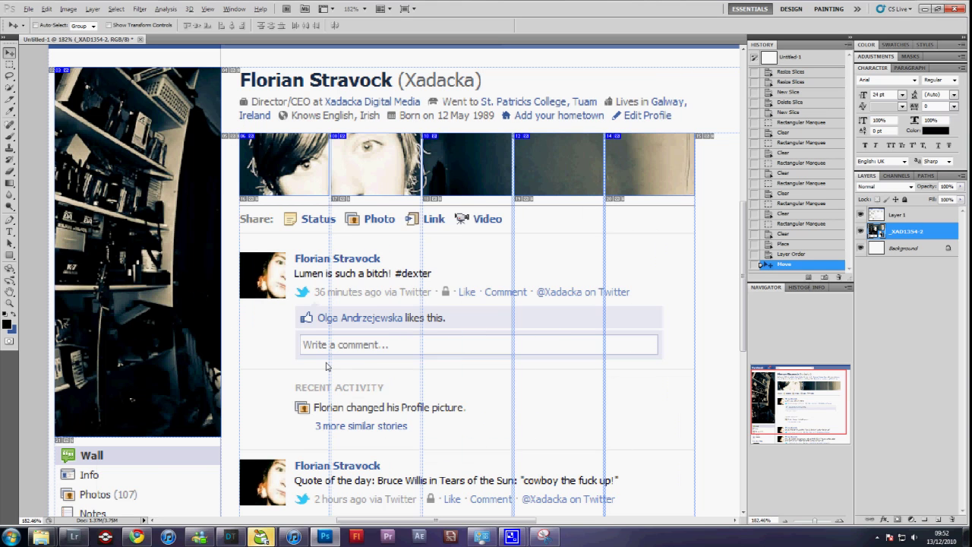
scroll(326, 367, down, 3)
scroll(316, 350, up, 1)
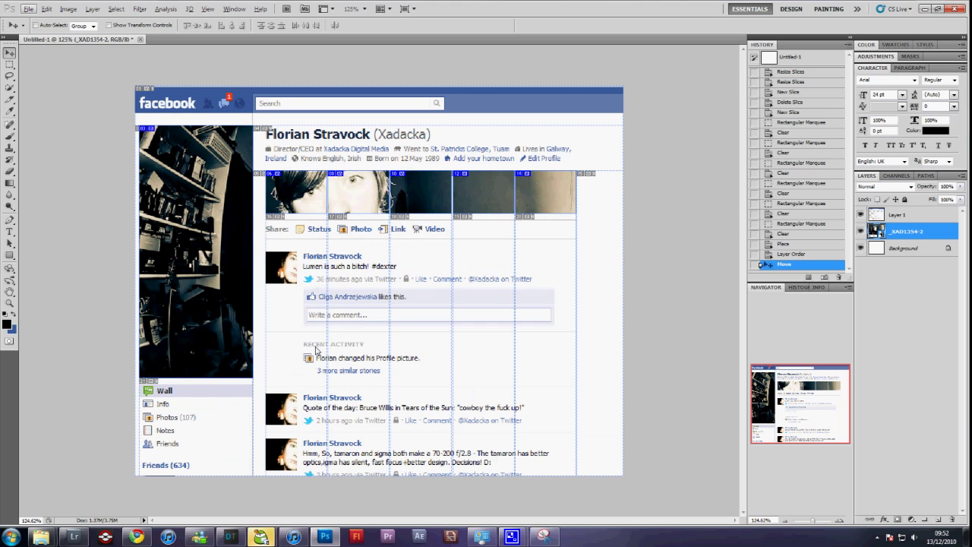
click(134, 537)
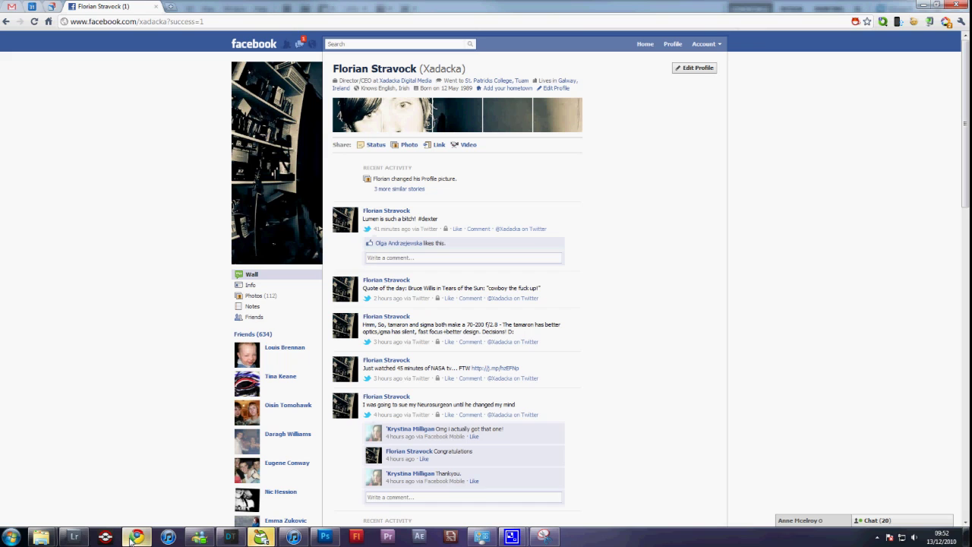